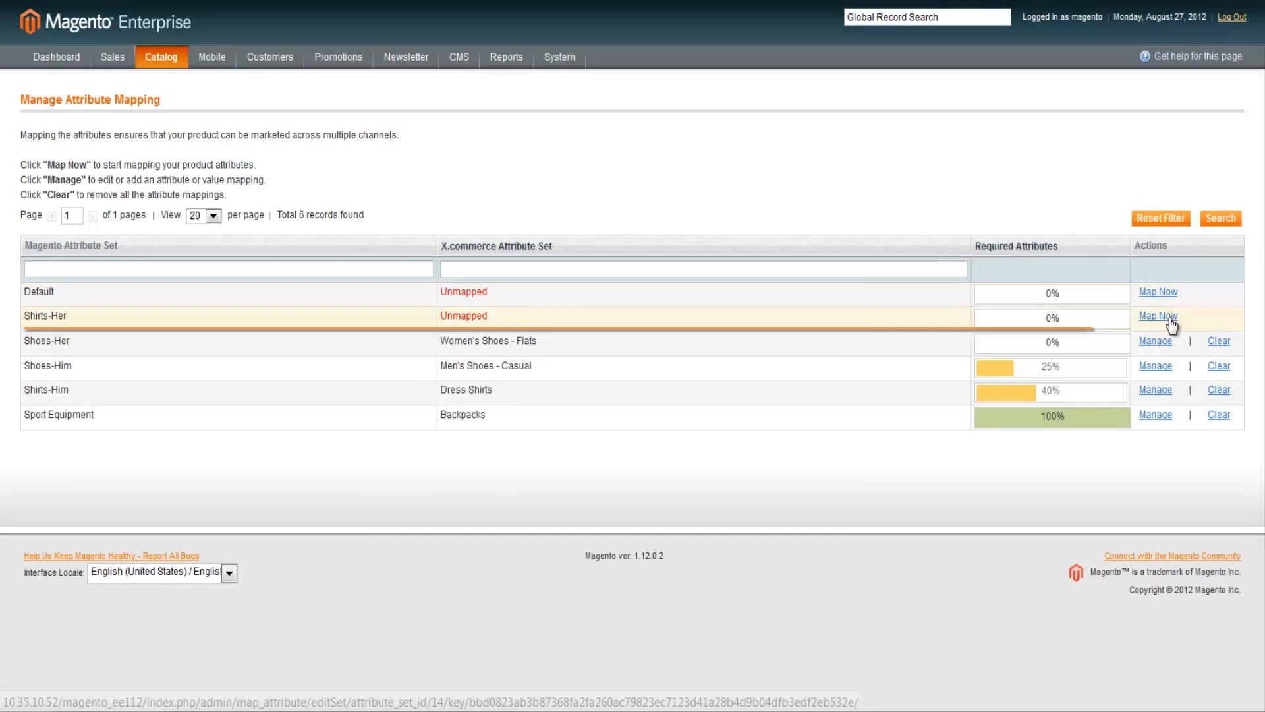
Map the Shirts-Her attribute set to Women's T-Shirts, found by searching for shirt, with Auto Map enabled, and review the automatically mapped attributes.
click(1169, 318)
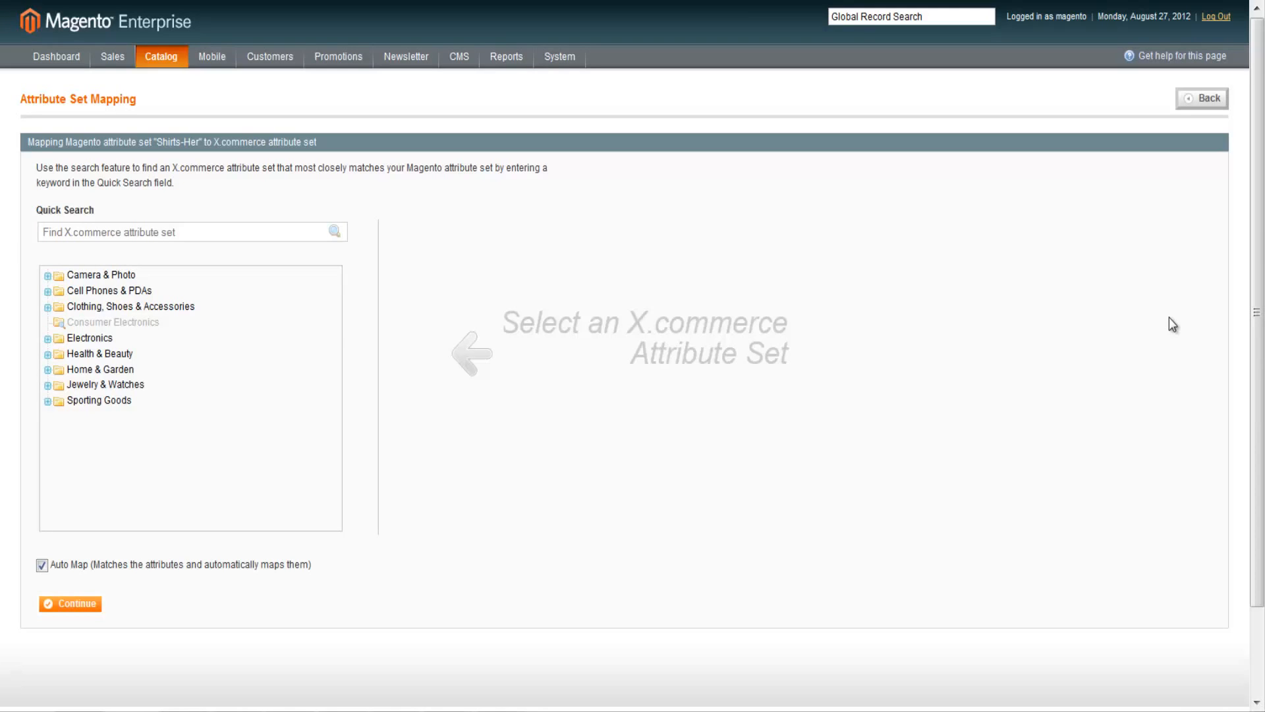
click(178, 232)
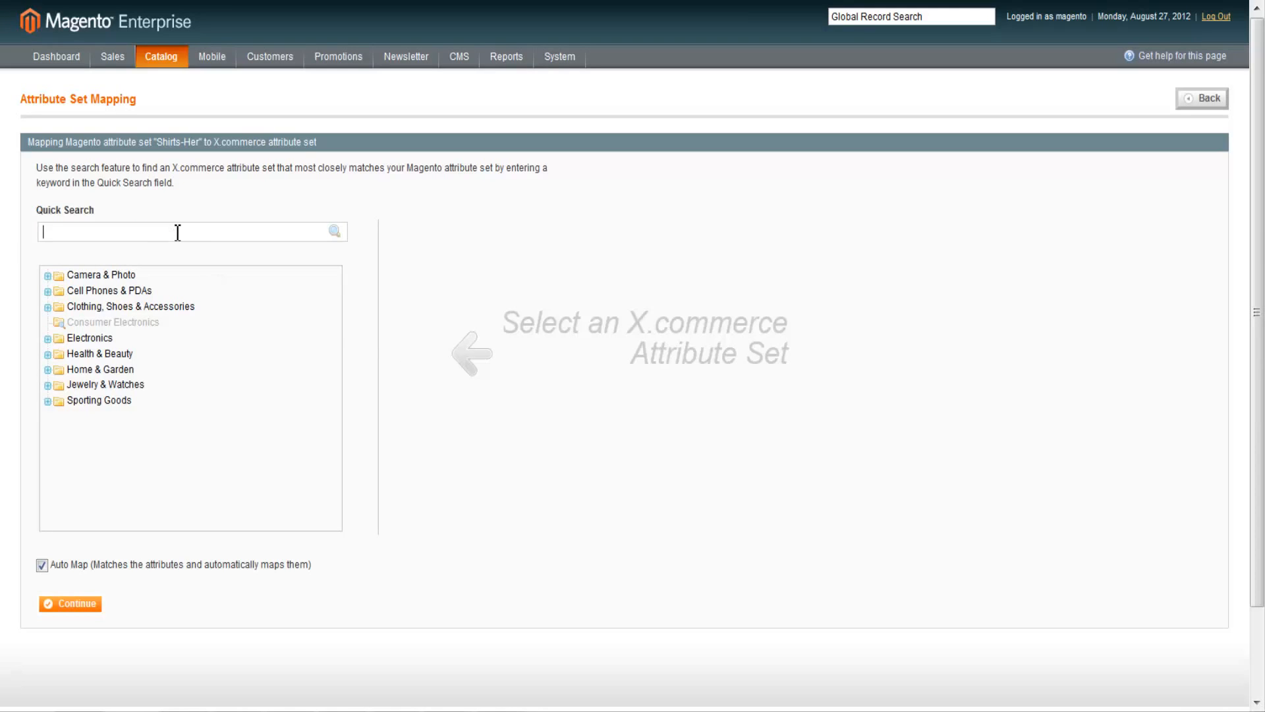
text(shirt)
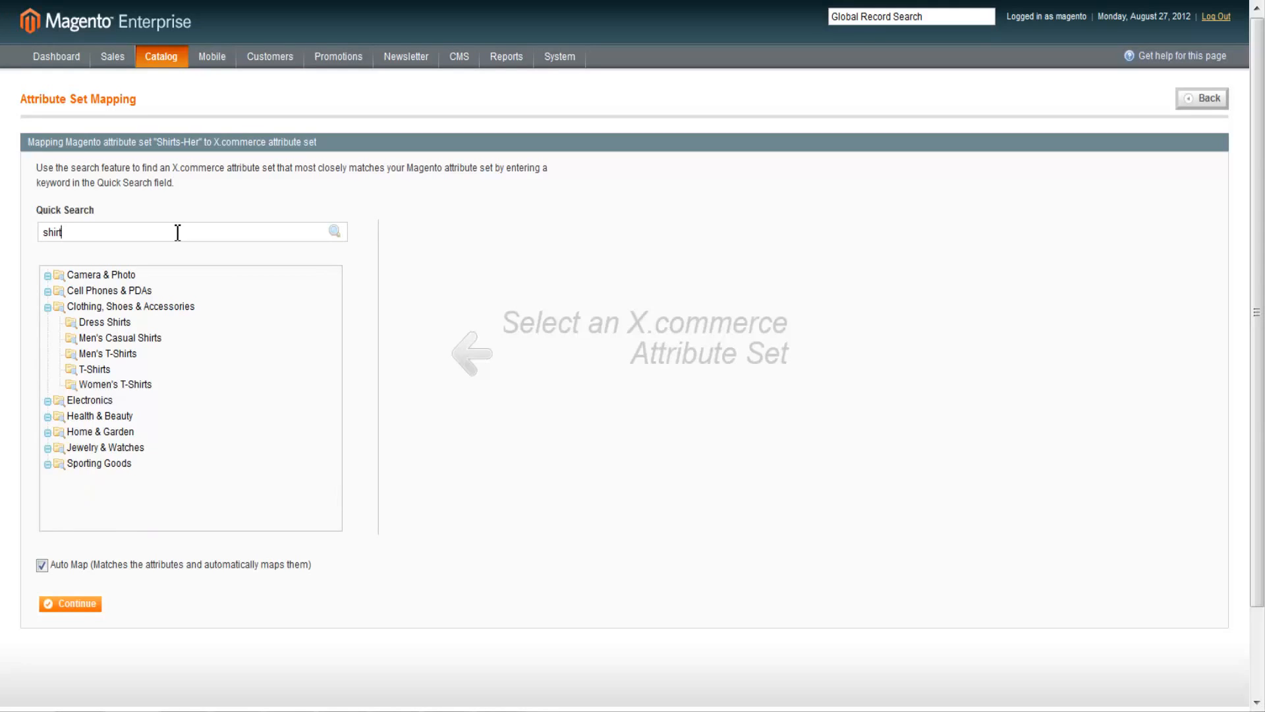
click(109, 387)
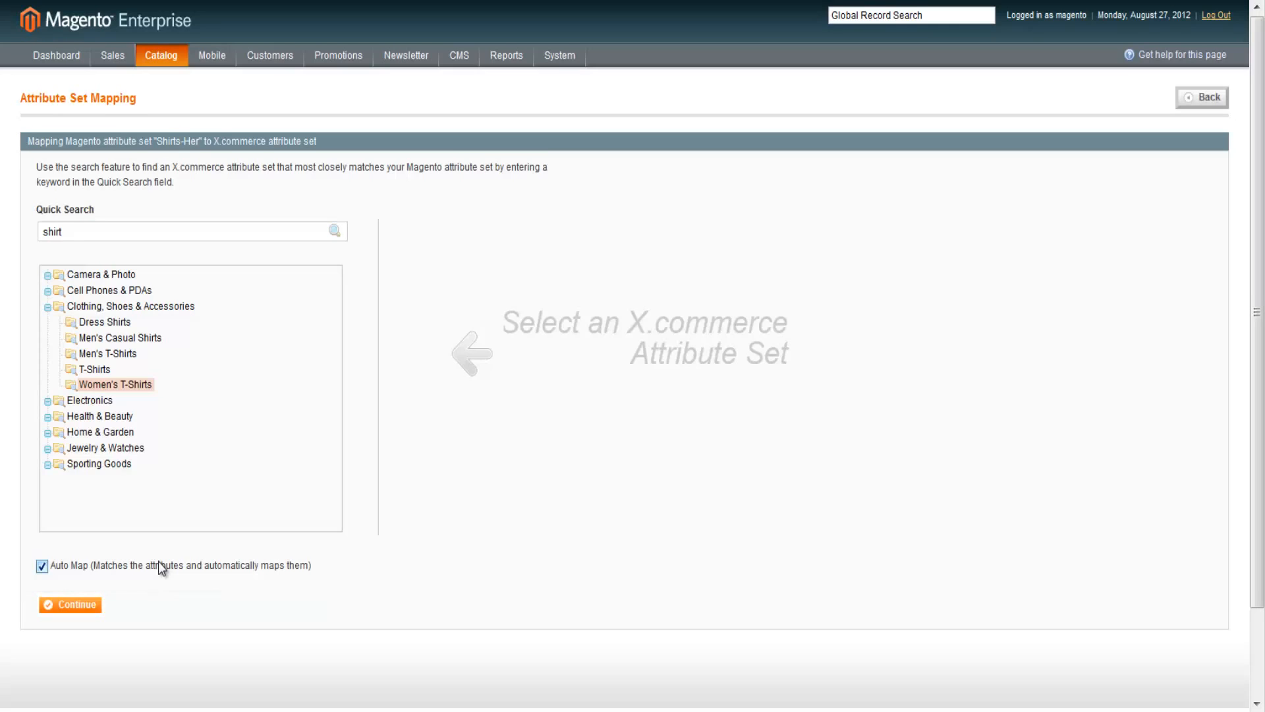
click(82, 615)
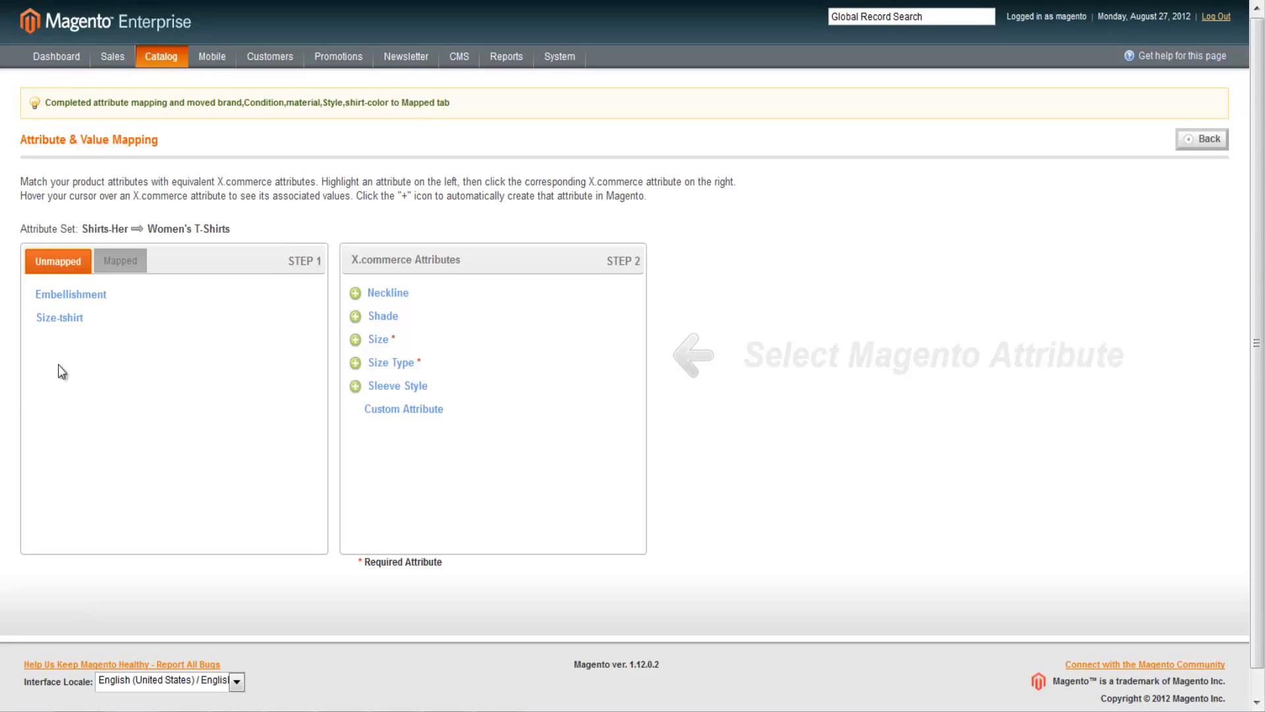
click(120, 262)
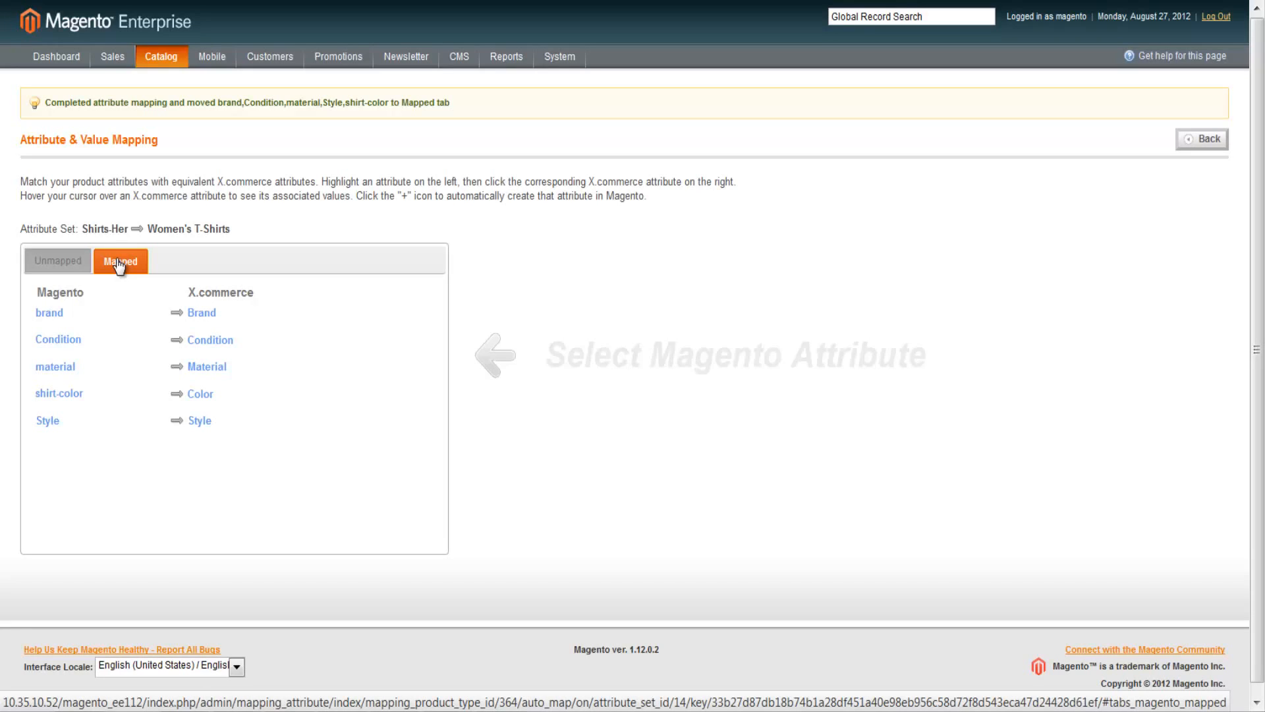
click(67, 264)
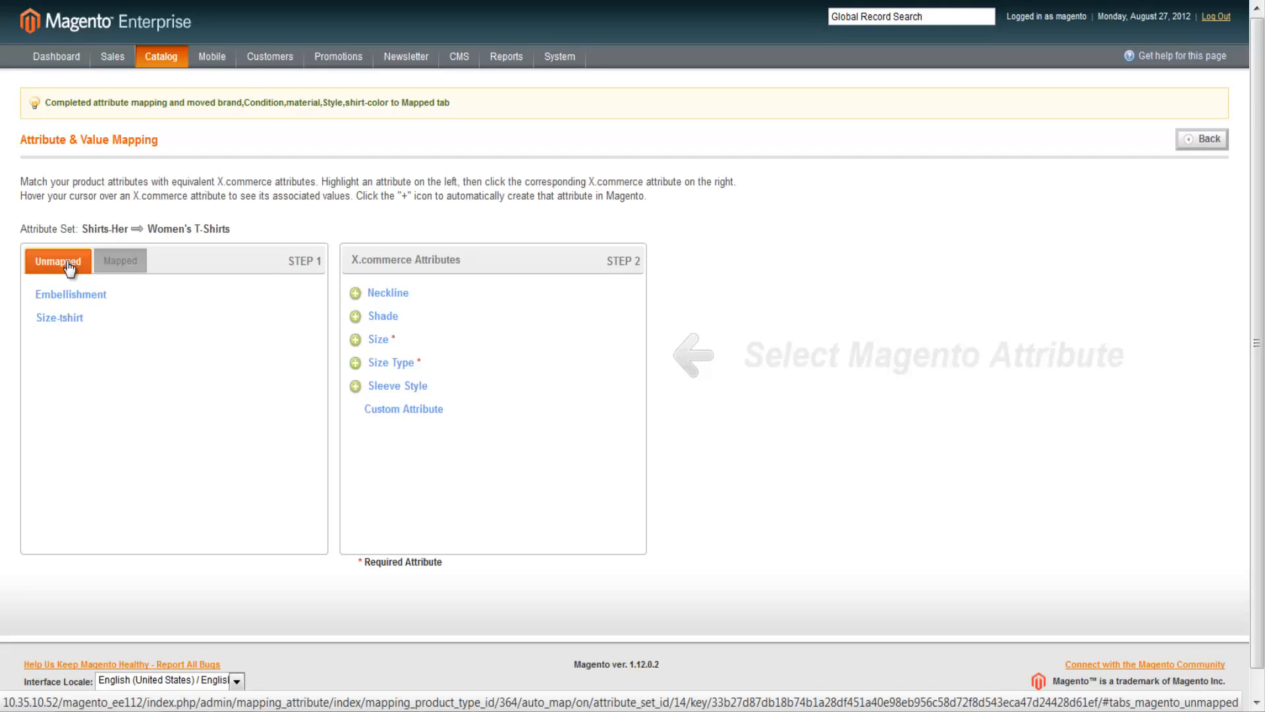
Pair the unmapped Size-tshirt attribute with the required X.commerce Size attribute.
mouse_move(70, 330)
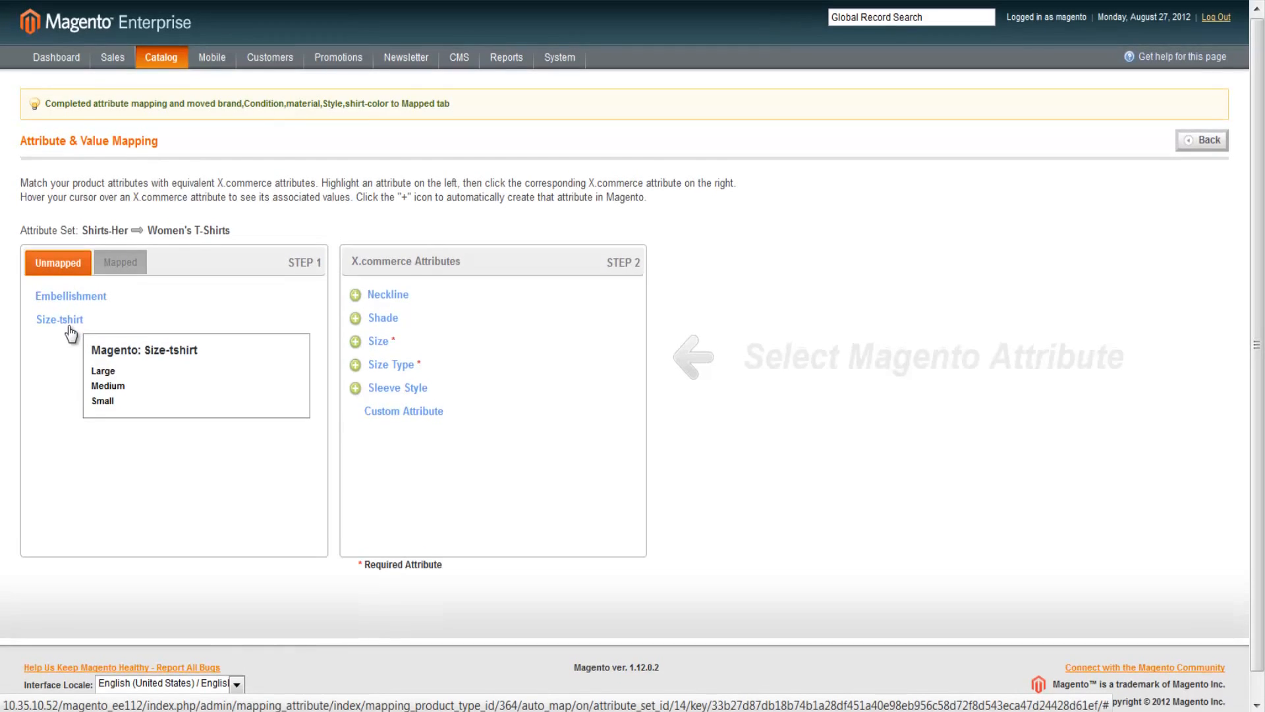
mouse_move(375, 344)
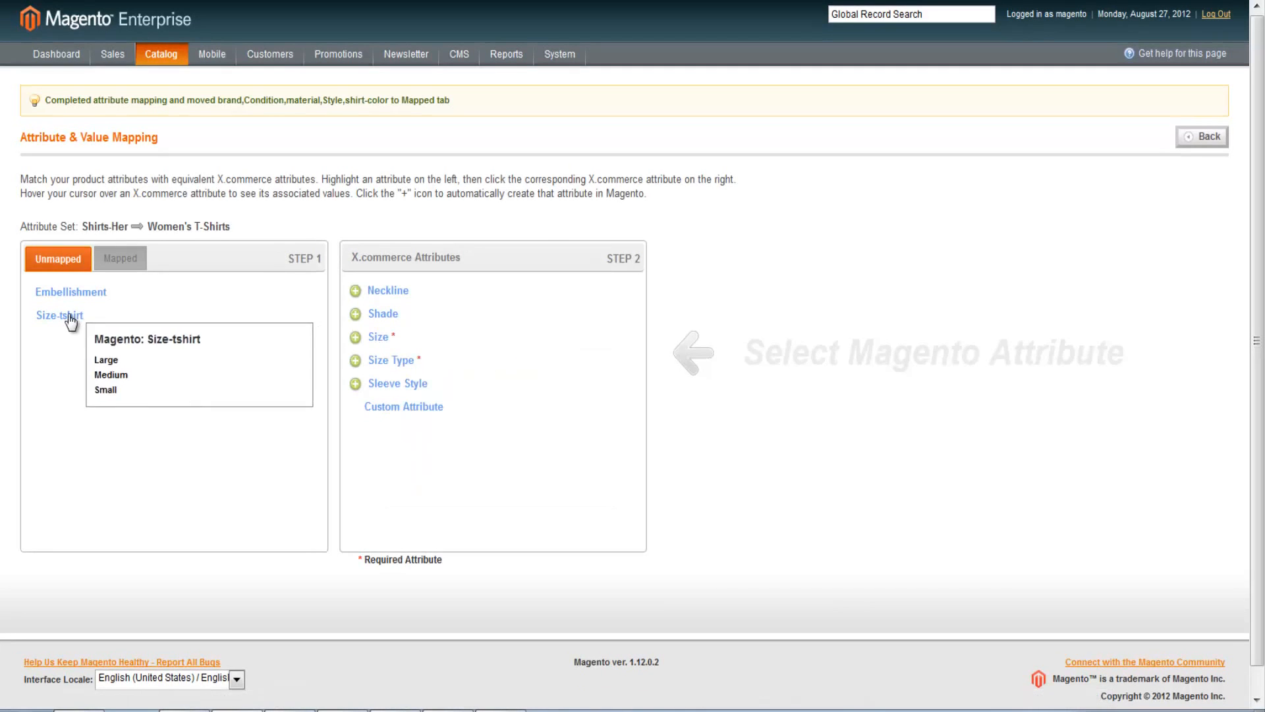
click(69, 319)
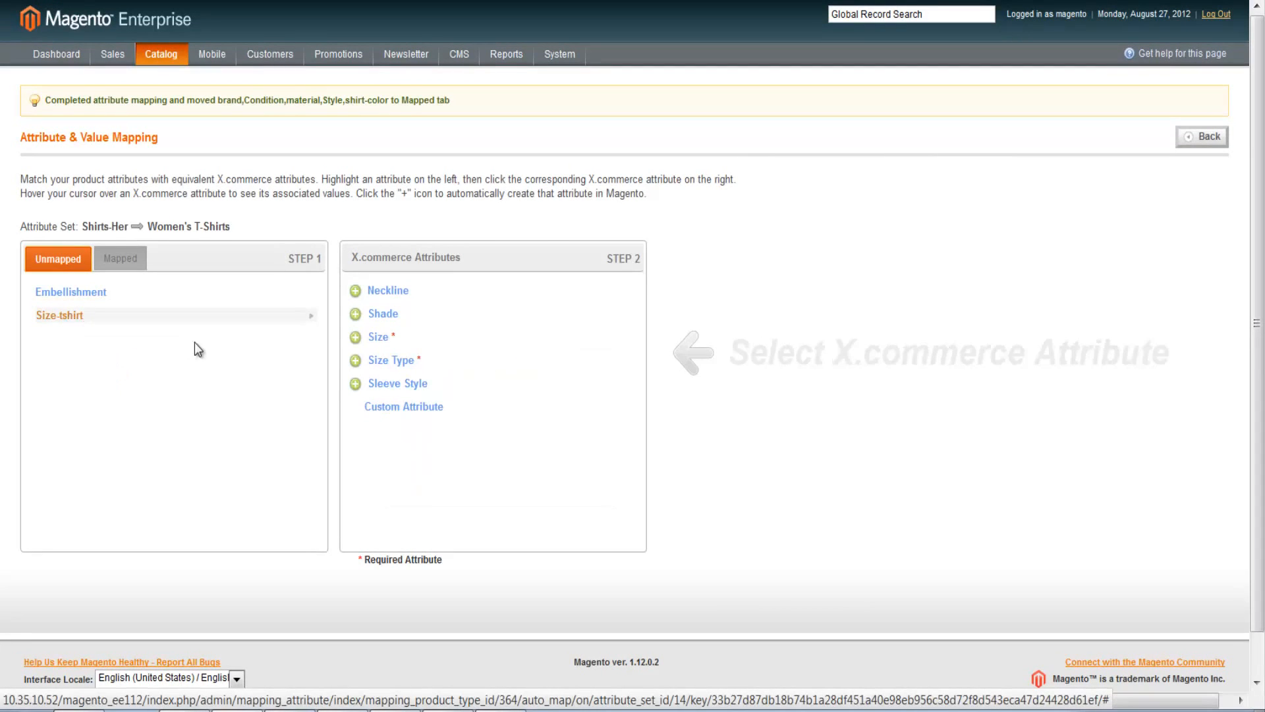
click(377, 339)
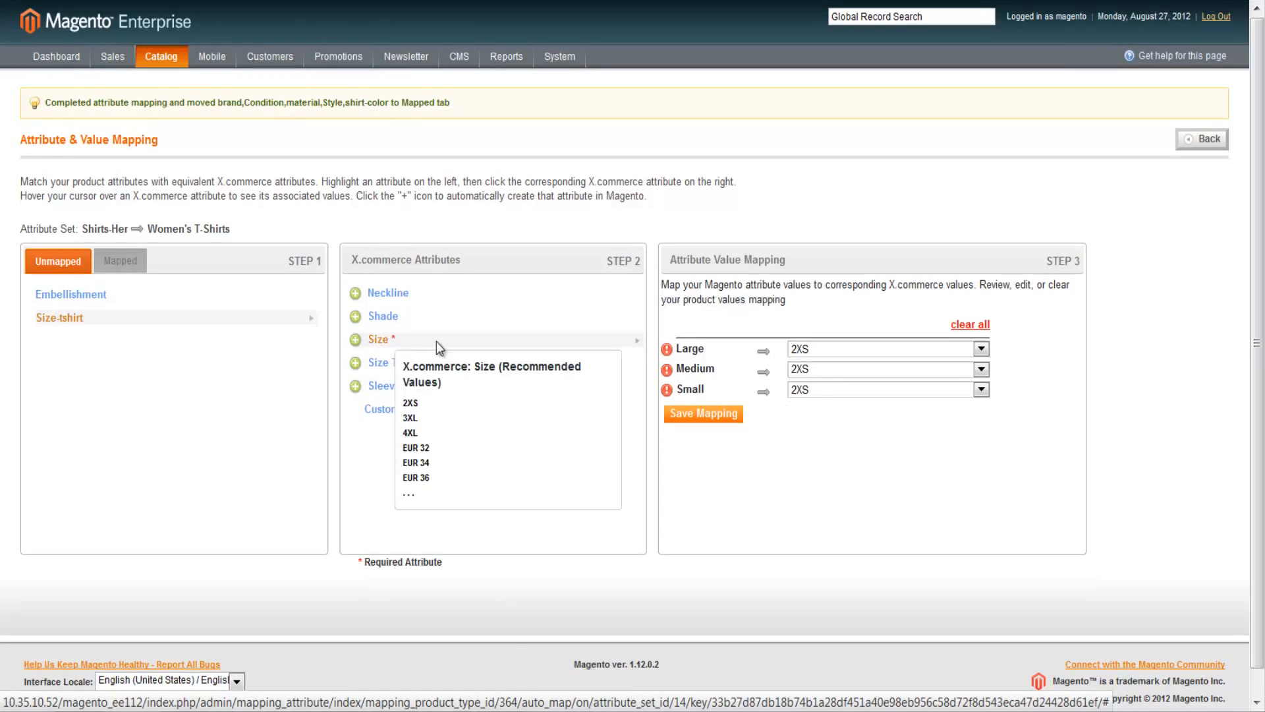
Map the Size-tshirt values Small to S, Medium to M and Large to L, save the mapping and check it among the mapped attributes.
click(828, 389)
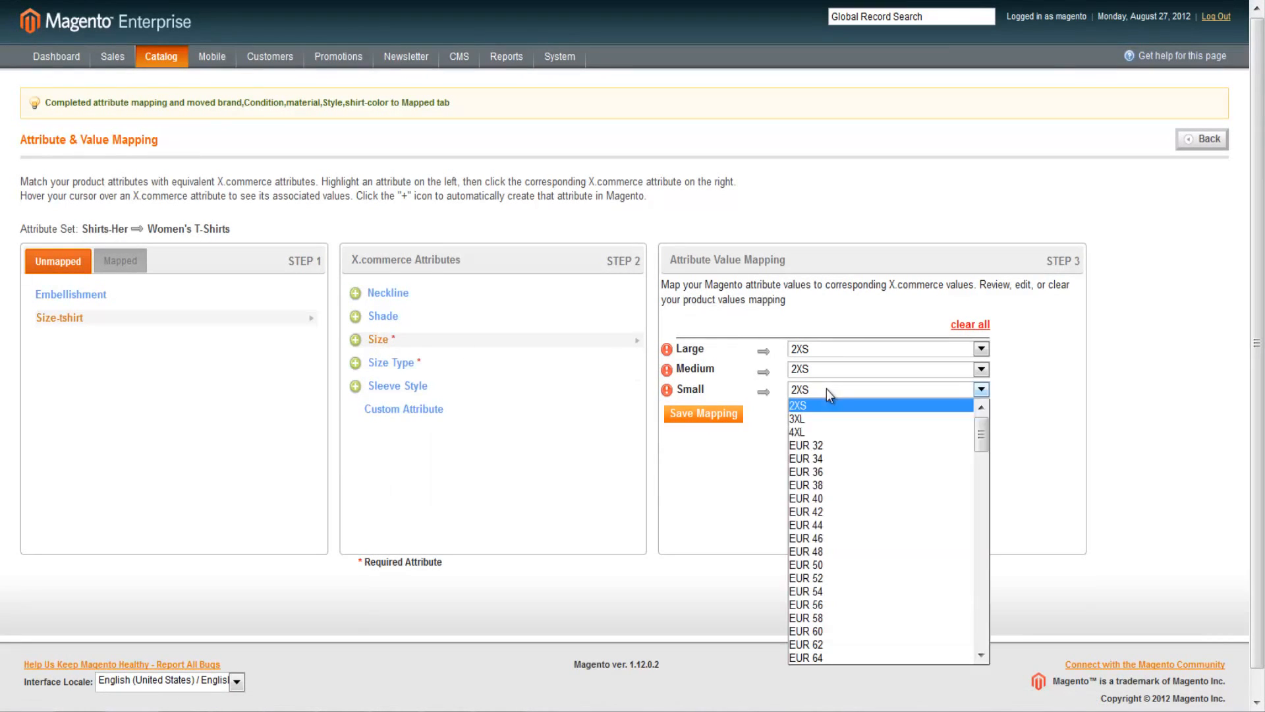
key(s)
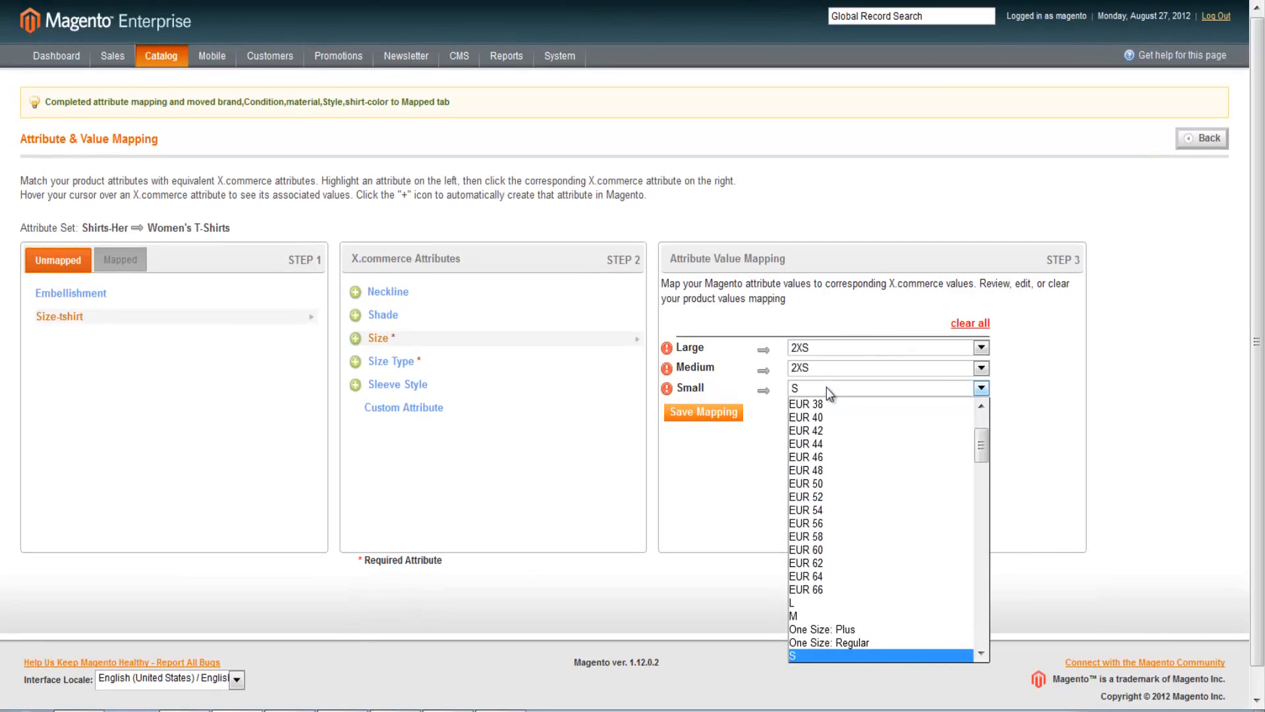
key(Return)
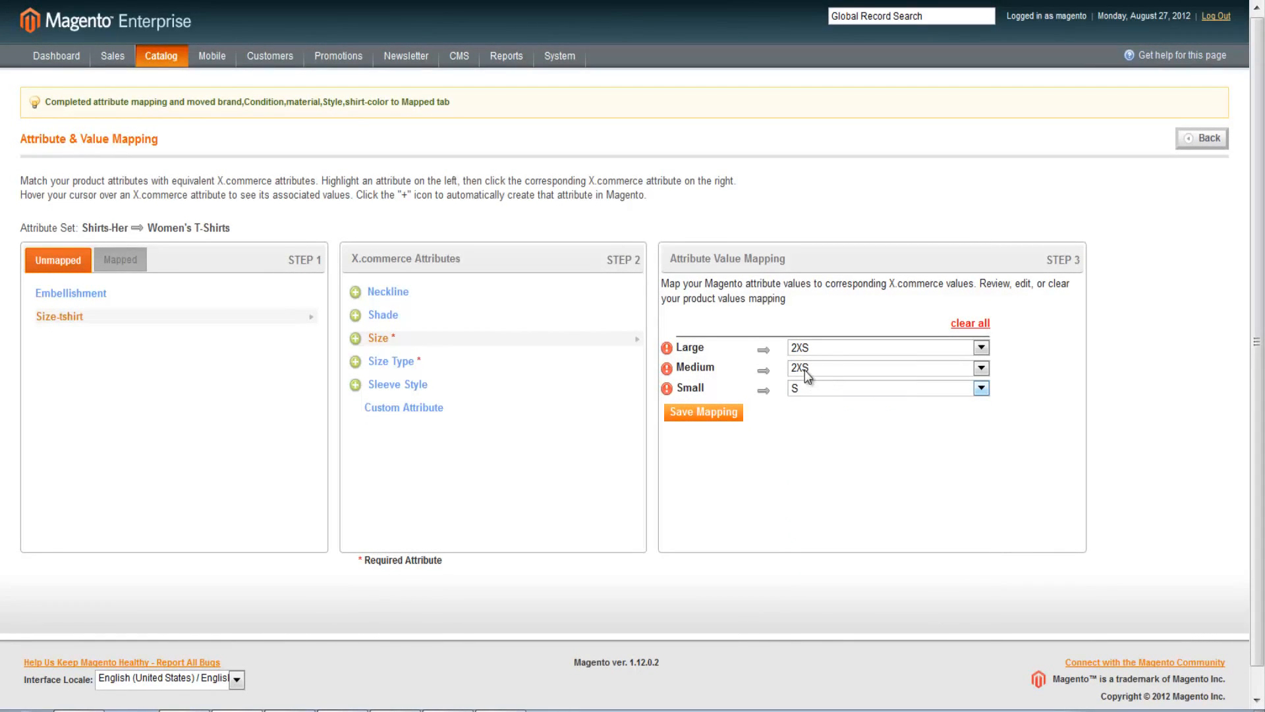
click(805, 369)
key(m)
key(Return)
click(791, 347)
key(l)
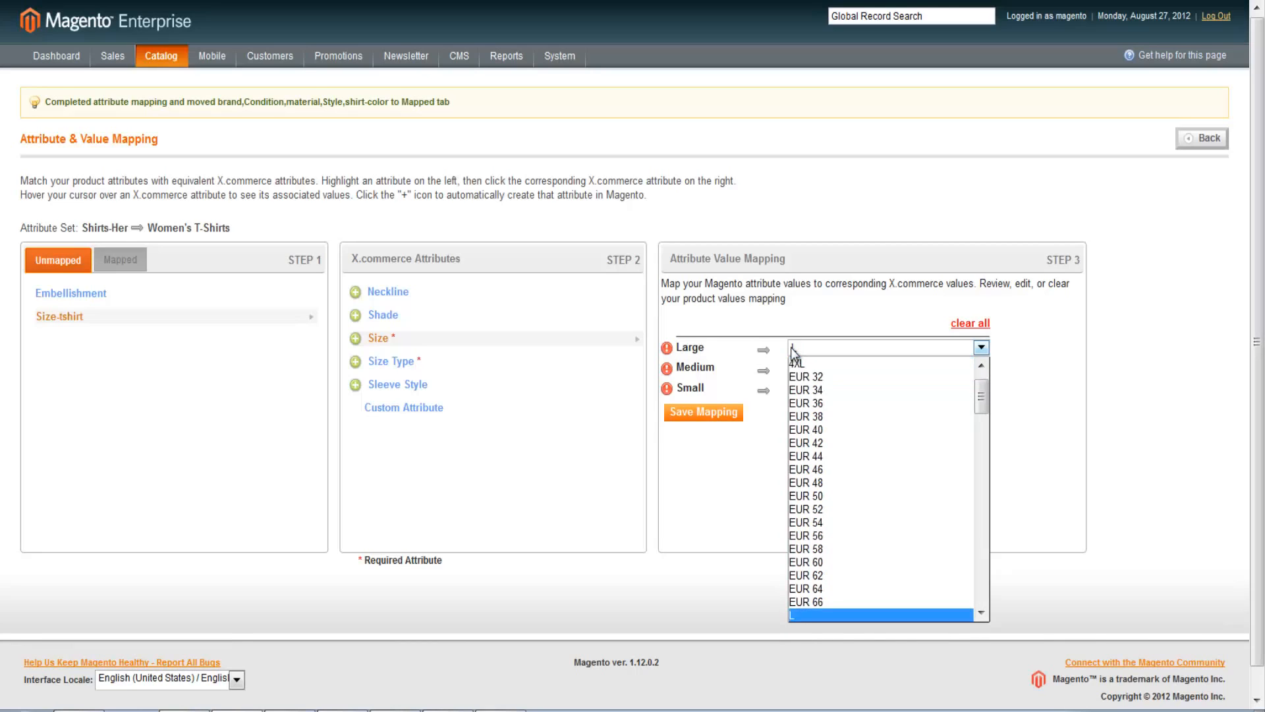
key(Return)
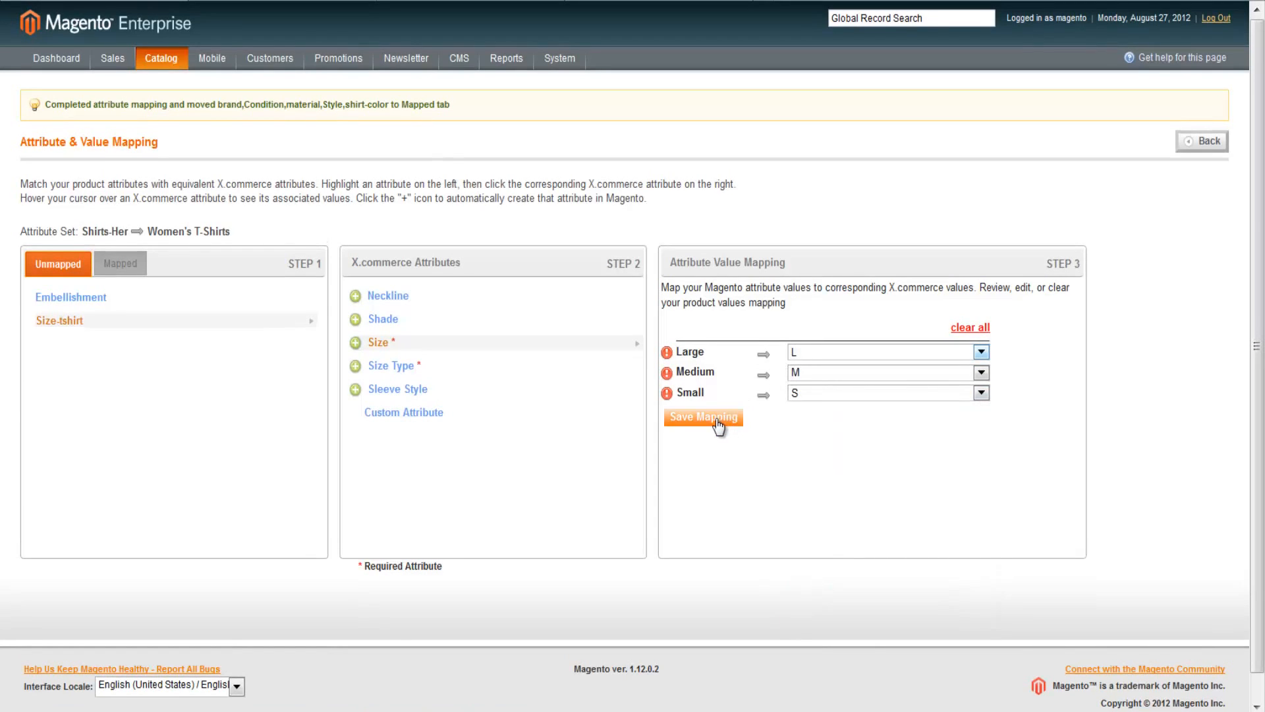
click(719, 425)
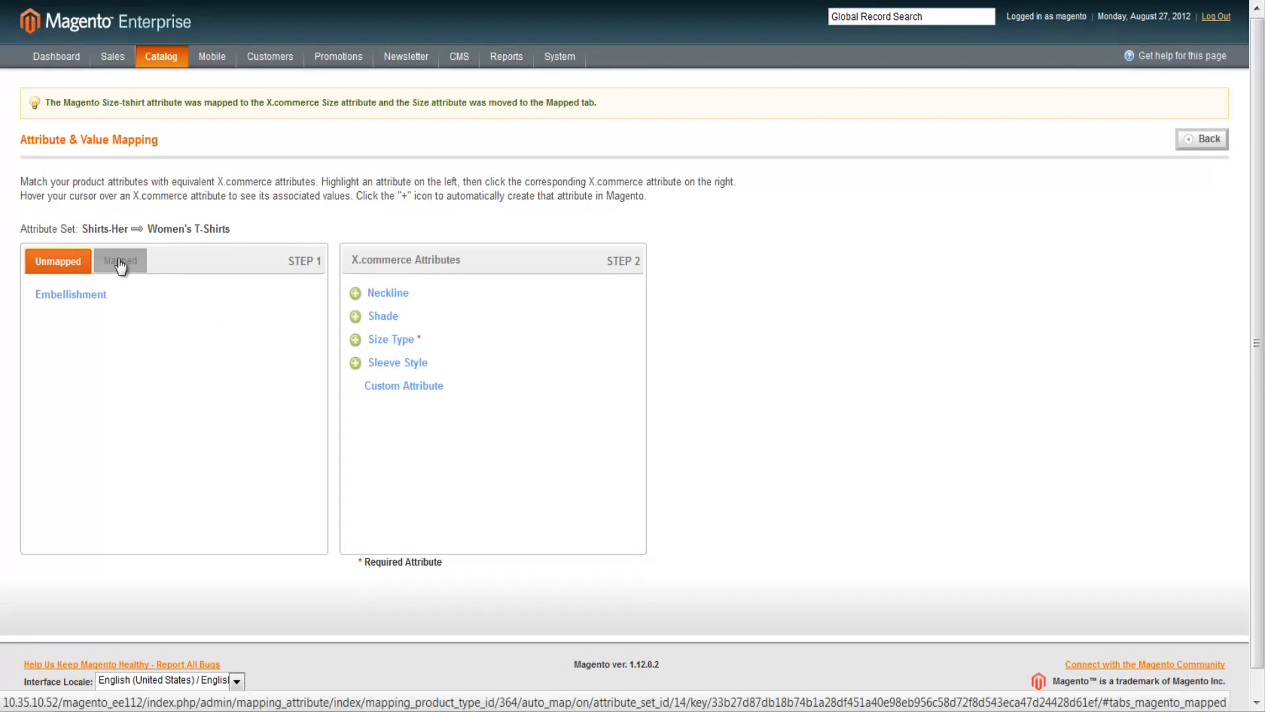
click(120, 262)
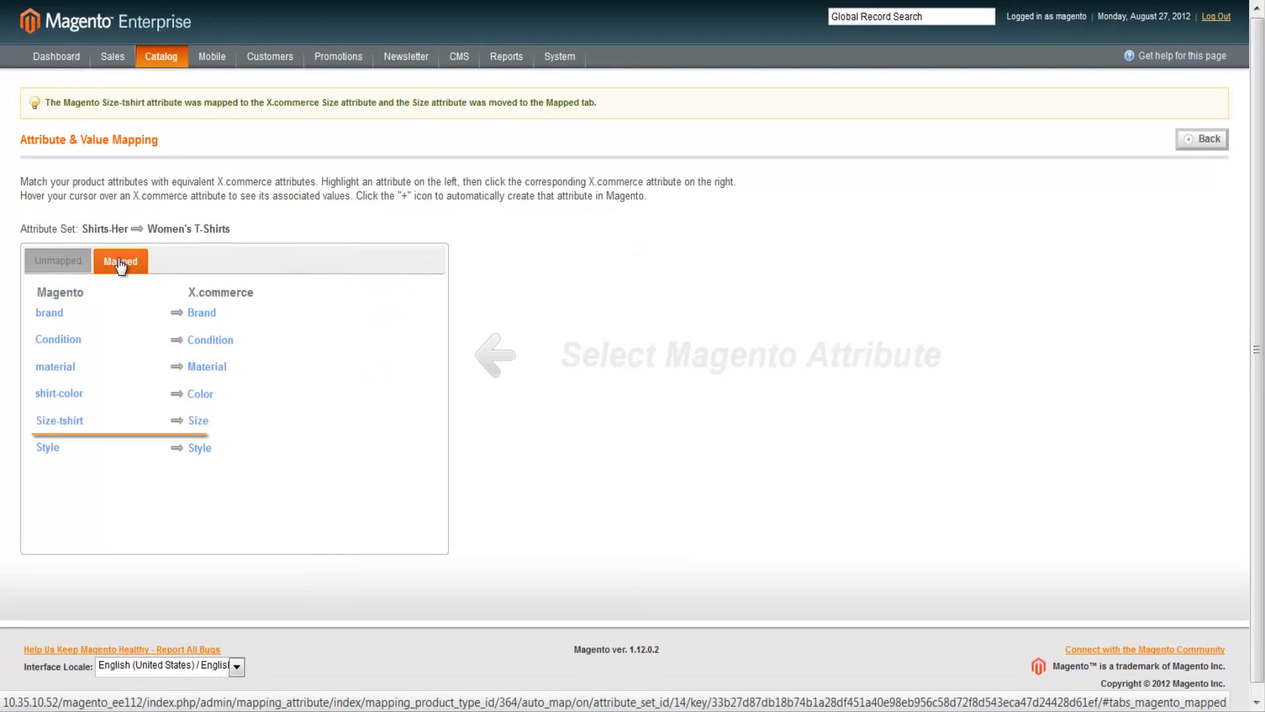
click(62, 264)
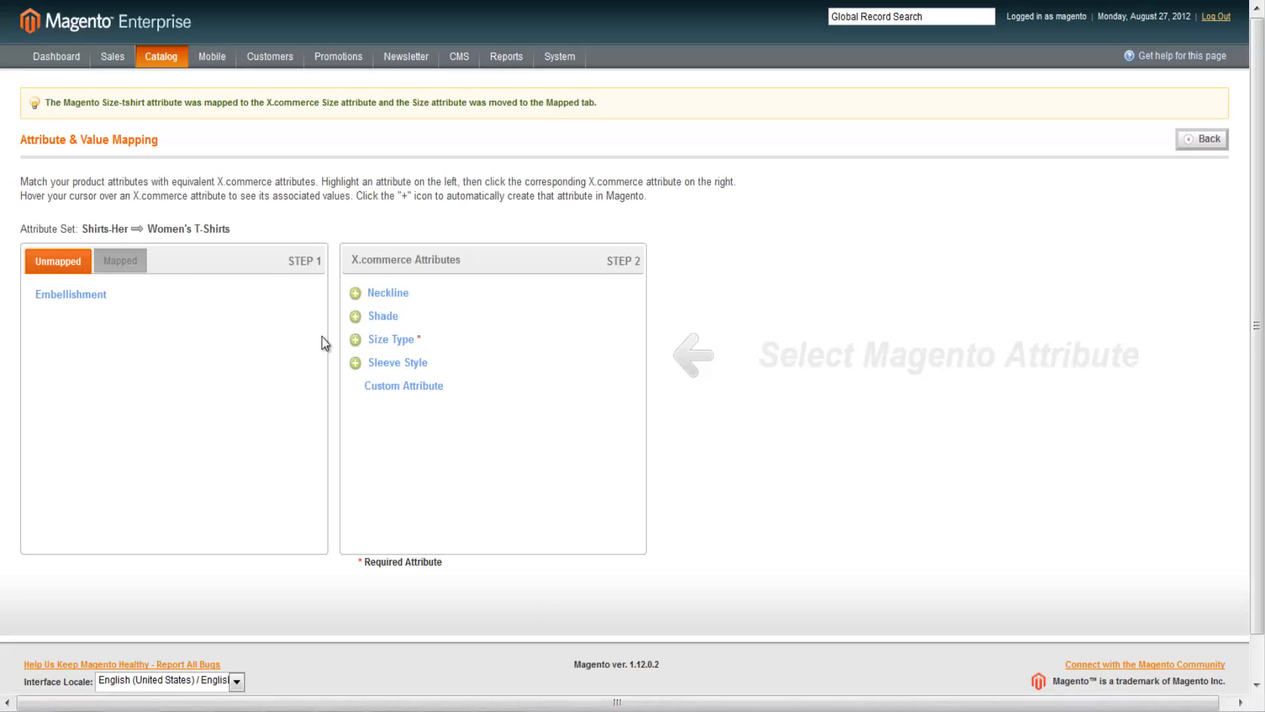
Create the Size Type attribute in Magento with default value Regular applied to all items in the set, and check its mapping.
click(353, 339)
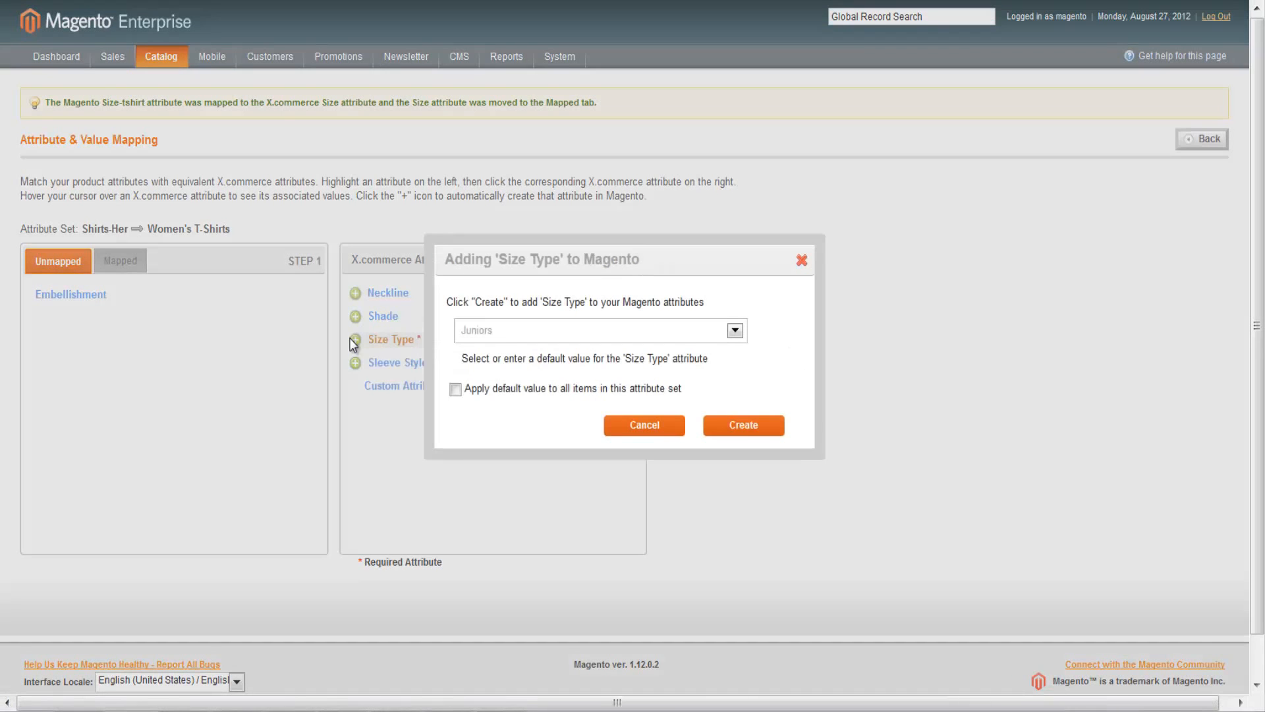
click(480, 334)
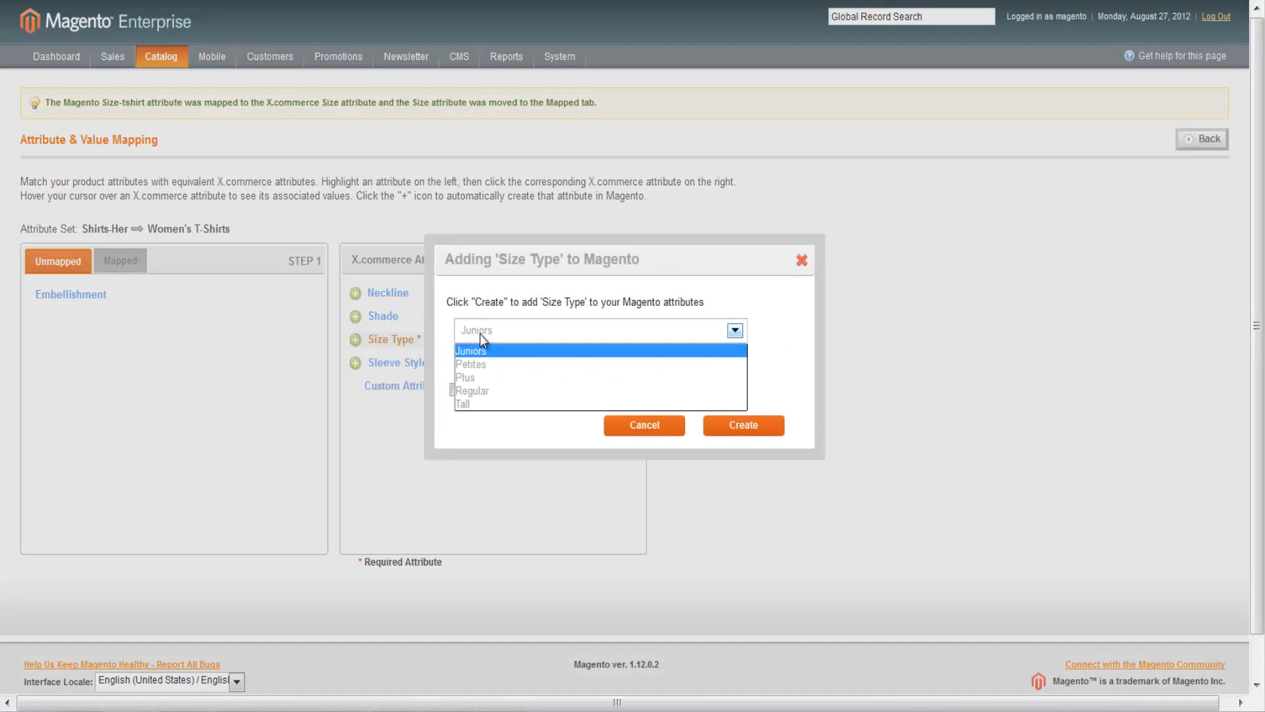
click(489, 390)
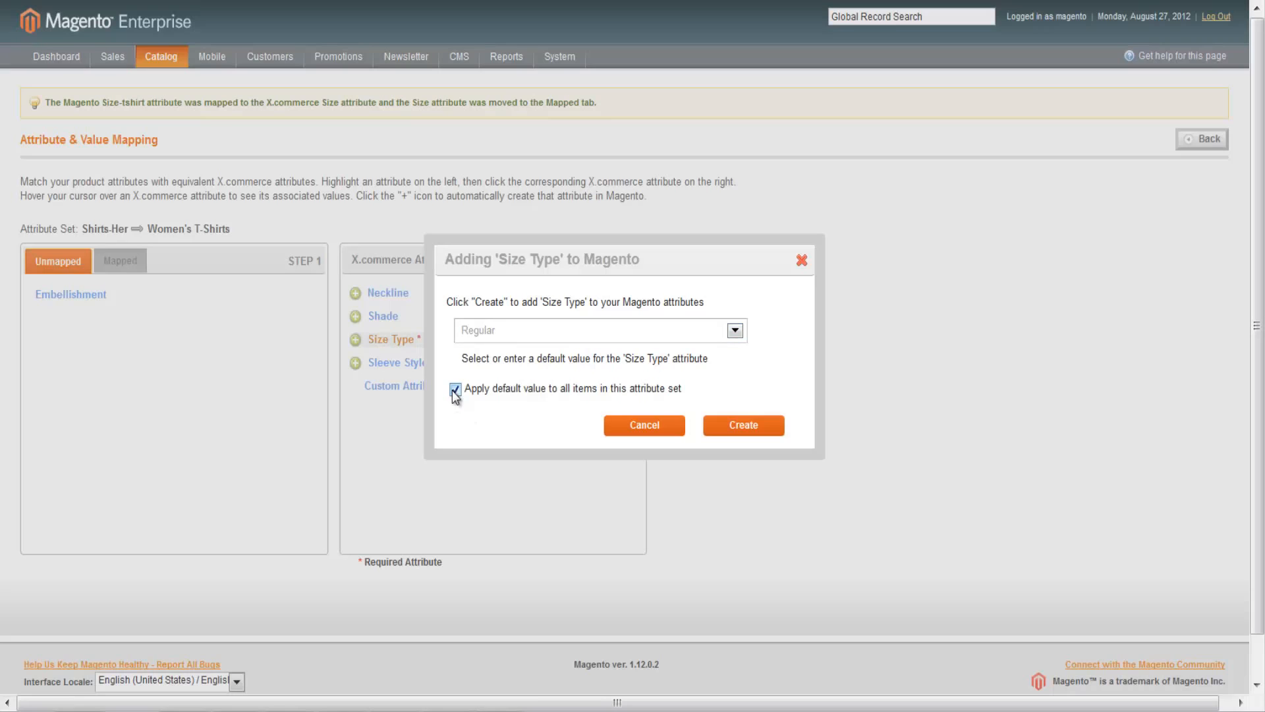
click(759, 429)
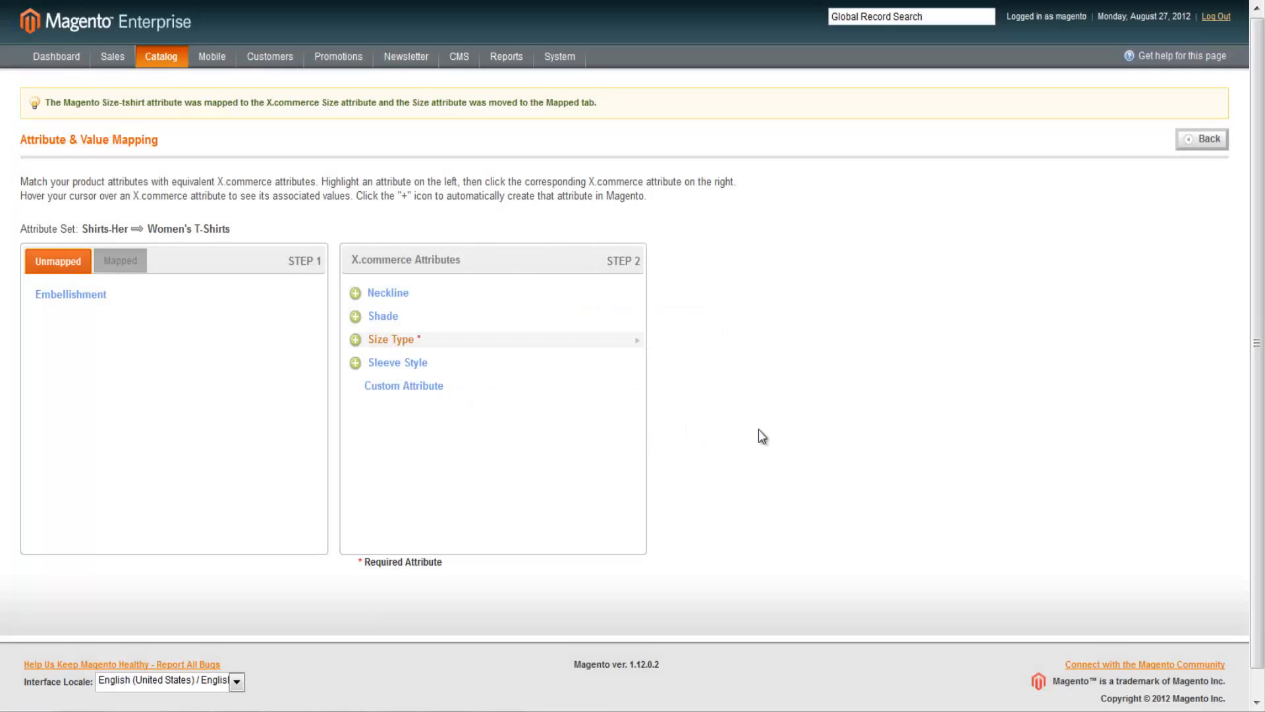
click(131, 263)
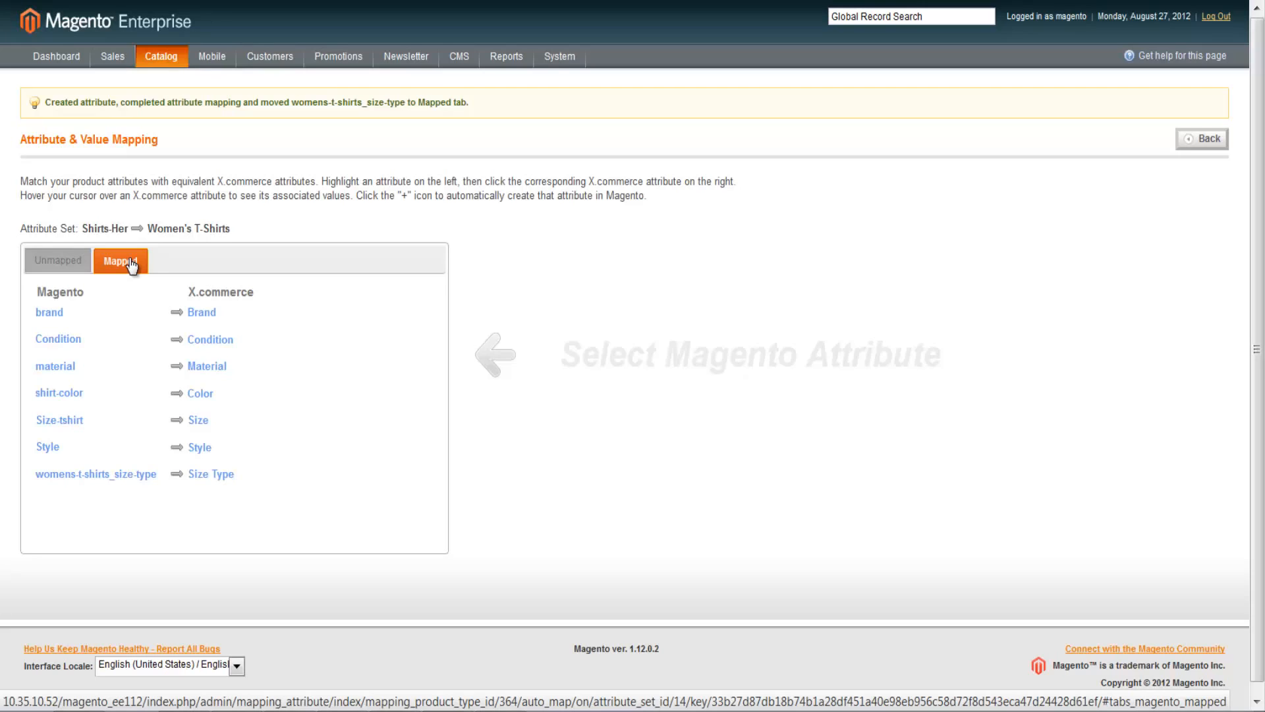
click(43, 266)
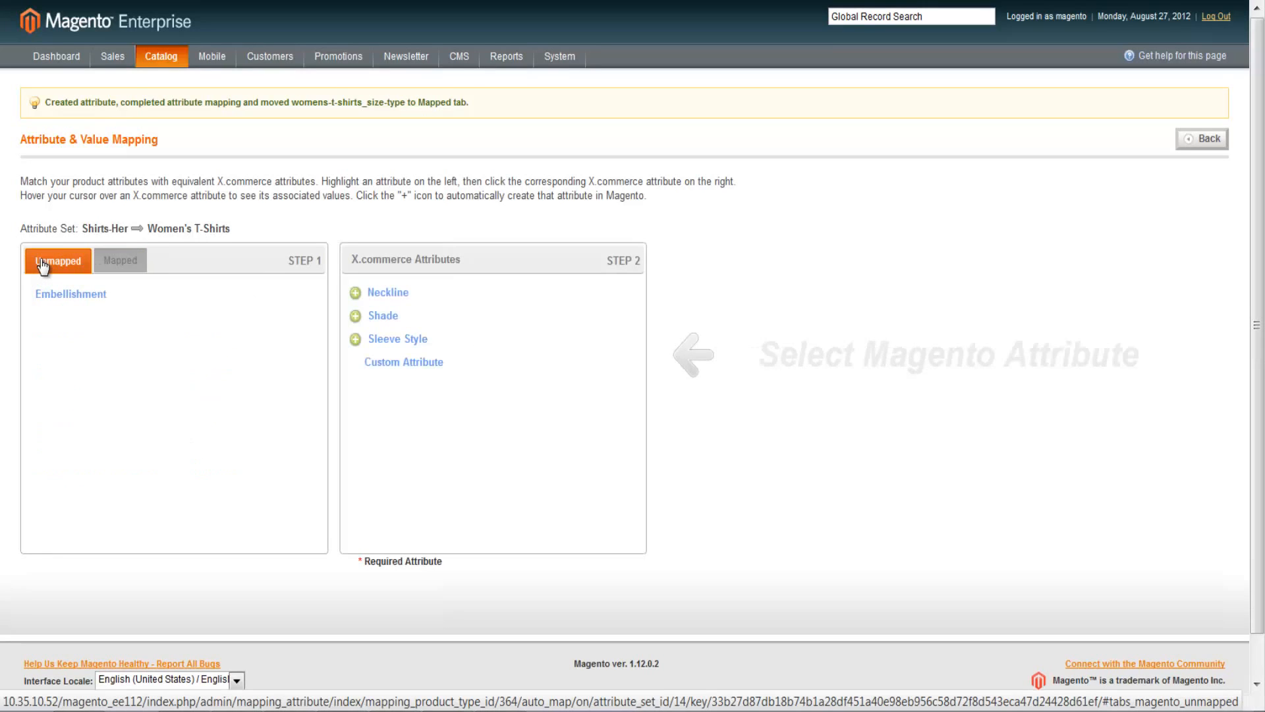
Map the Embellishment attribute to Custom Attribute, save the mapping and review the mapped attributes.
mouse_move(72, 309)
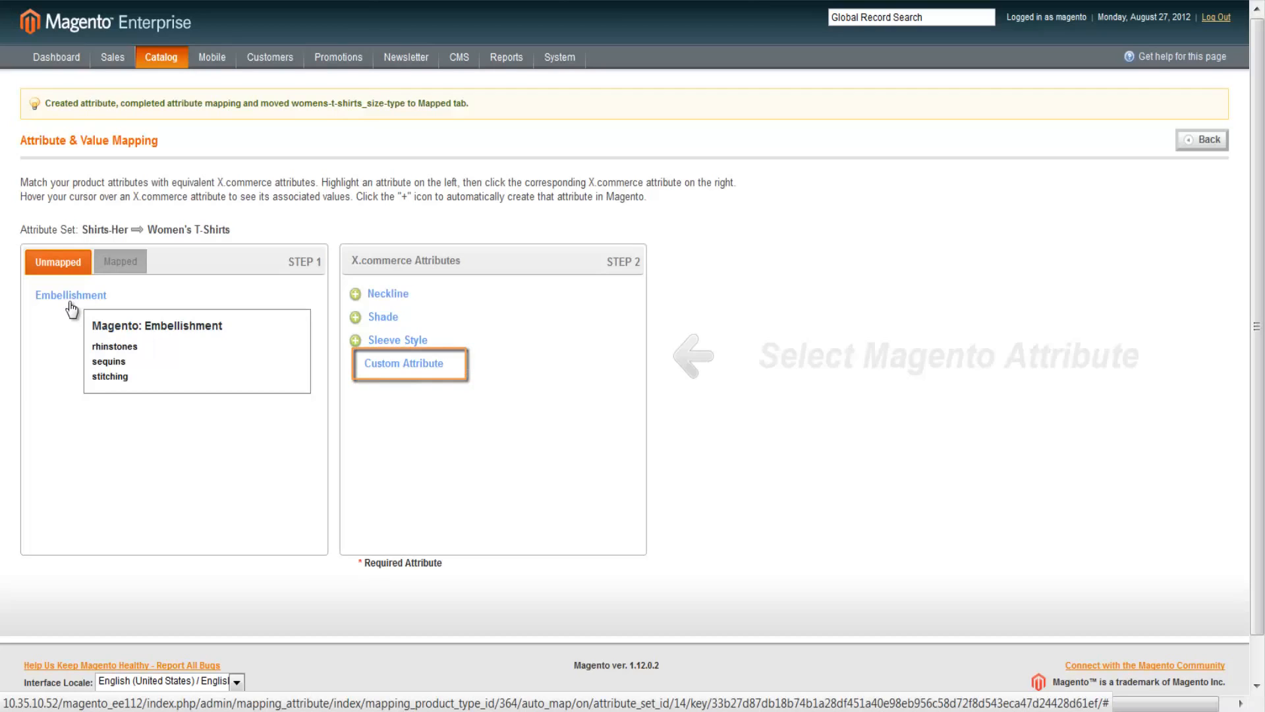
click(72, 307)
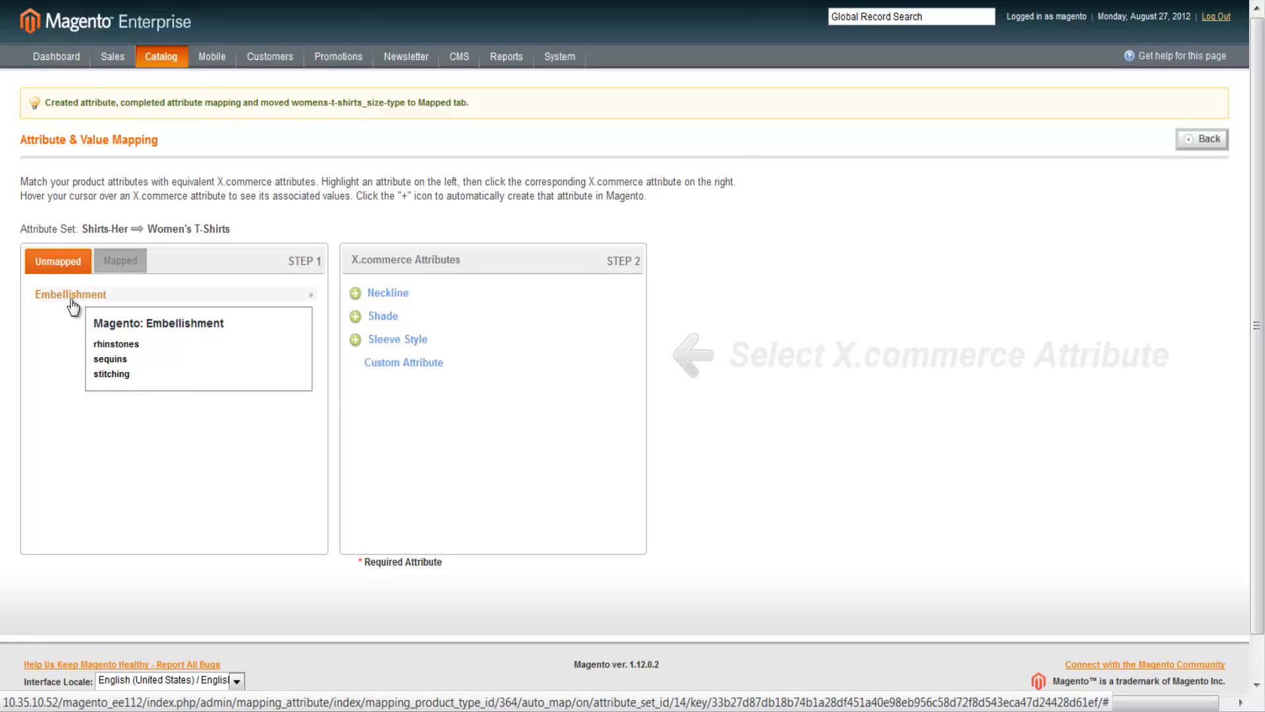
click(386, 367)
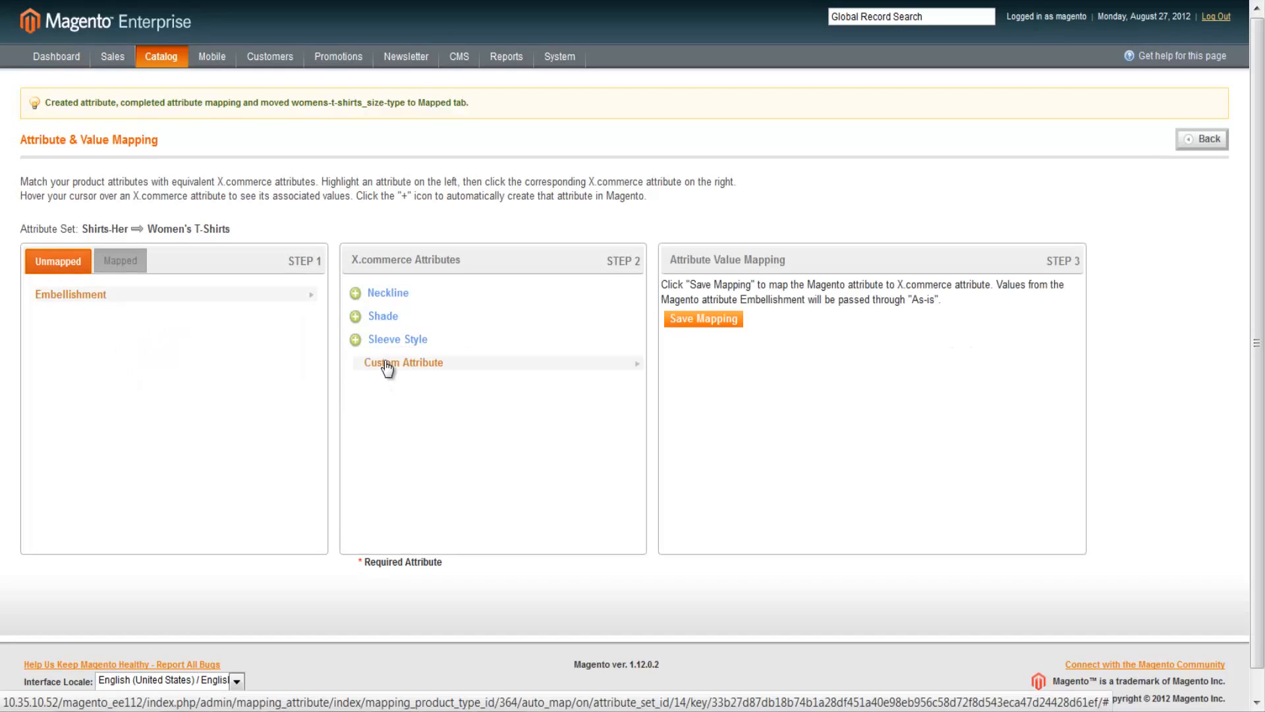
click(708, 322)
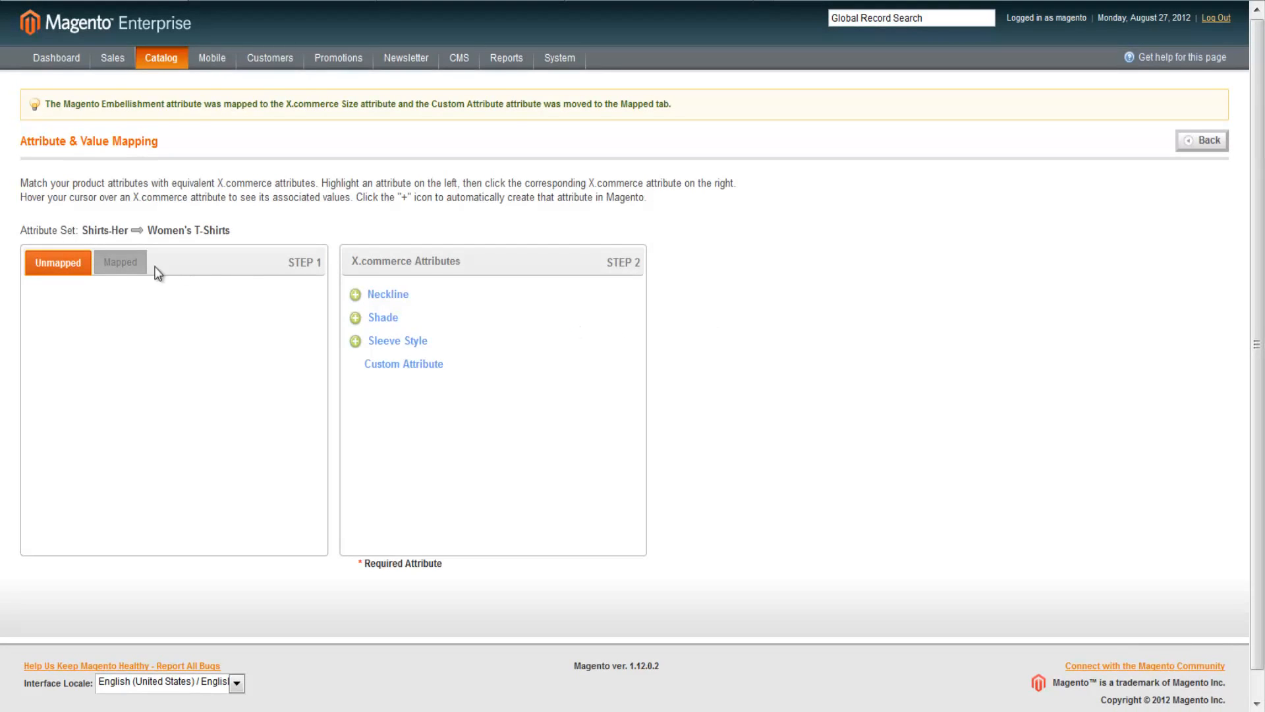
click(126, 266)
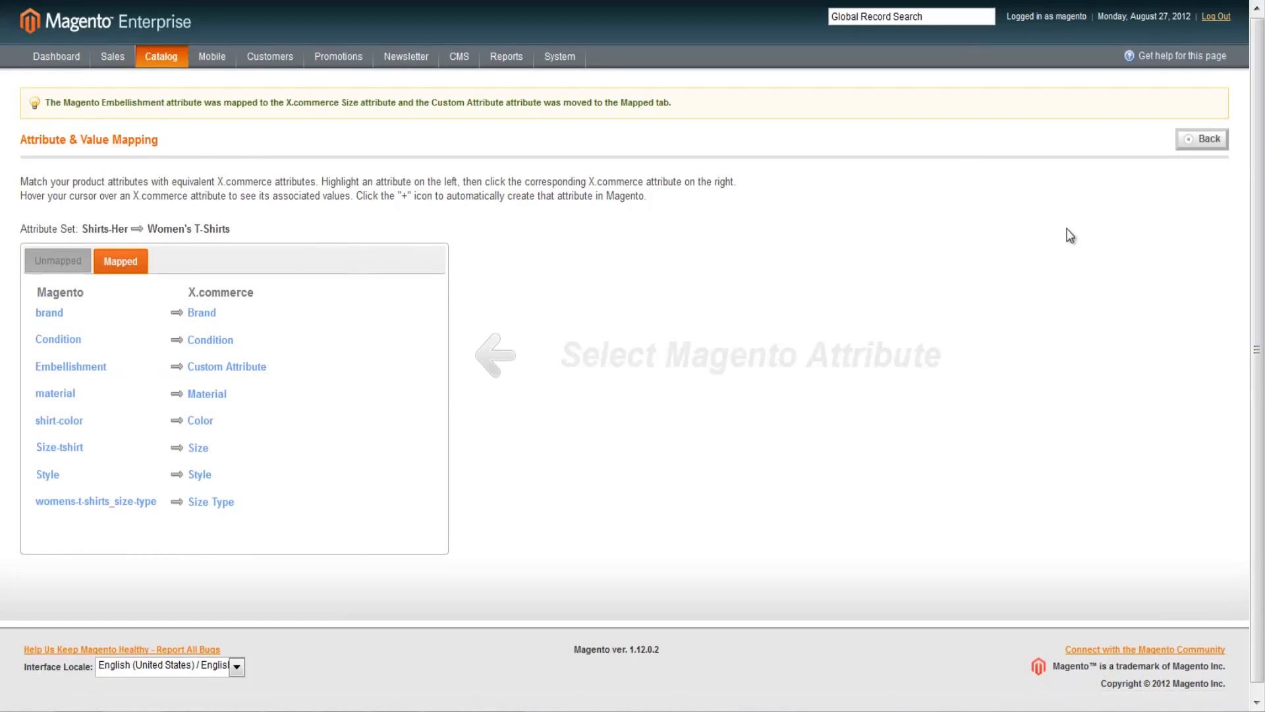
Return to the attribute mapping overview and open the mapped attributes of the Shirts-Her set for management.
click(1209, 144)
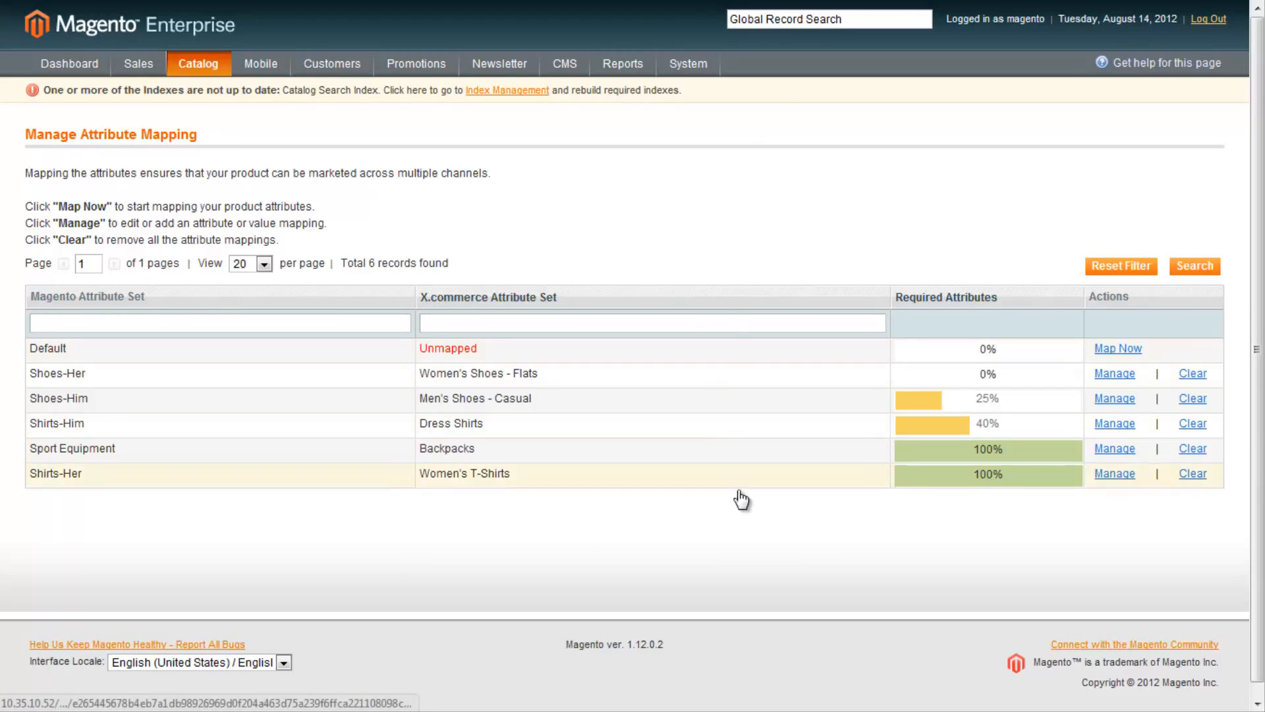
click(1115, 474)
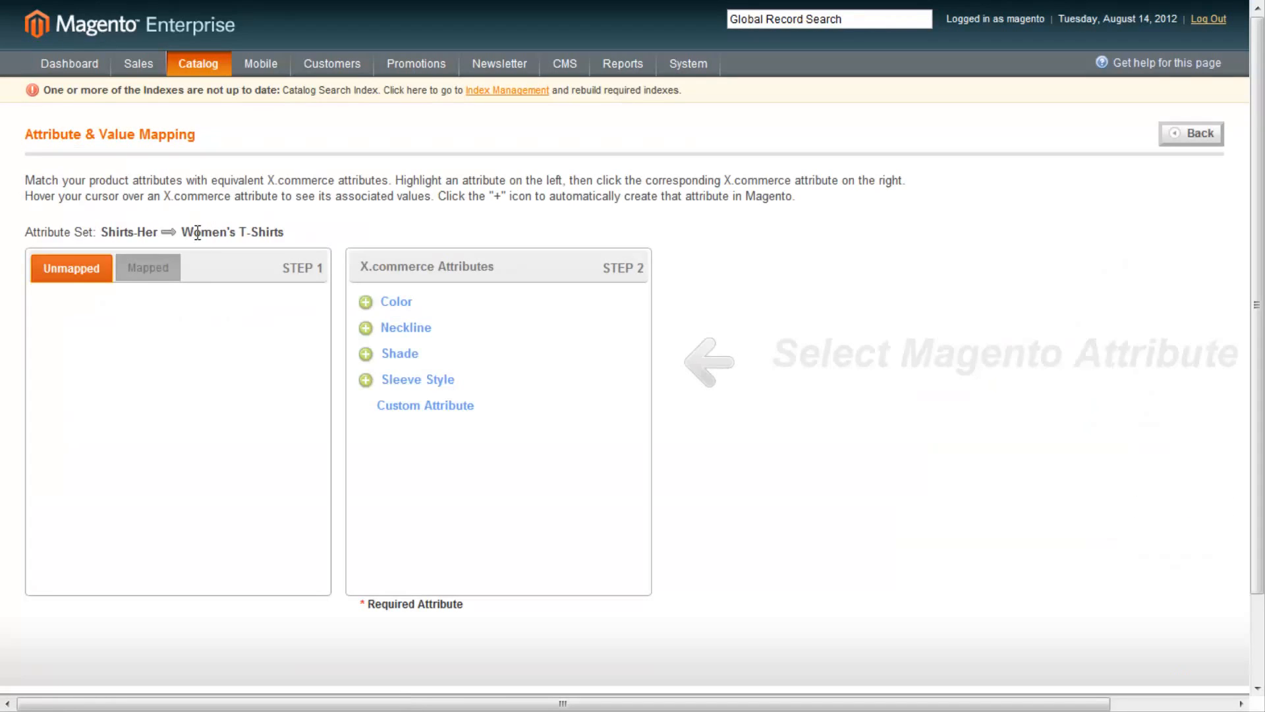
click(174, 271)
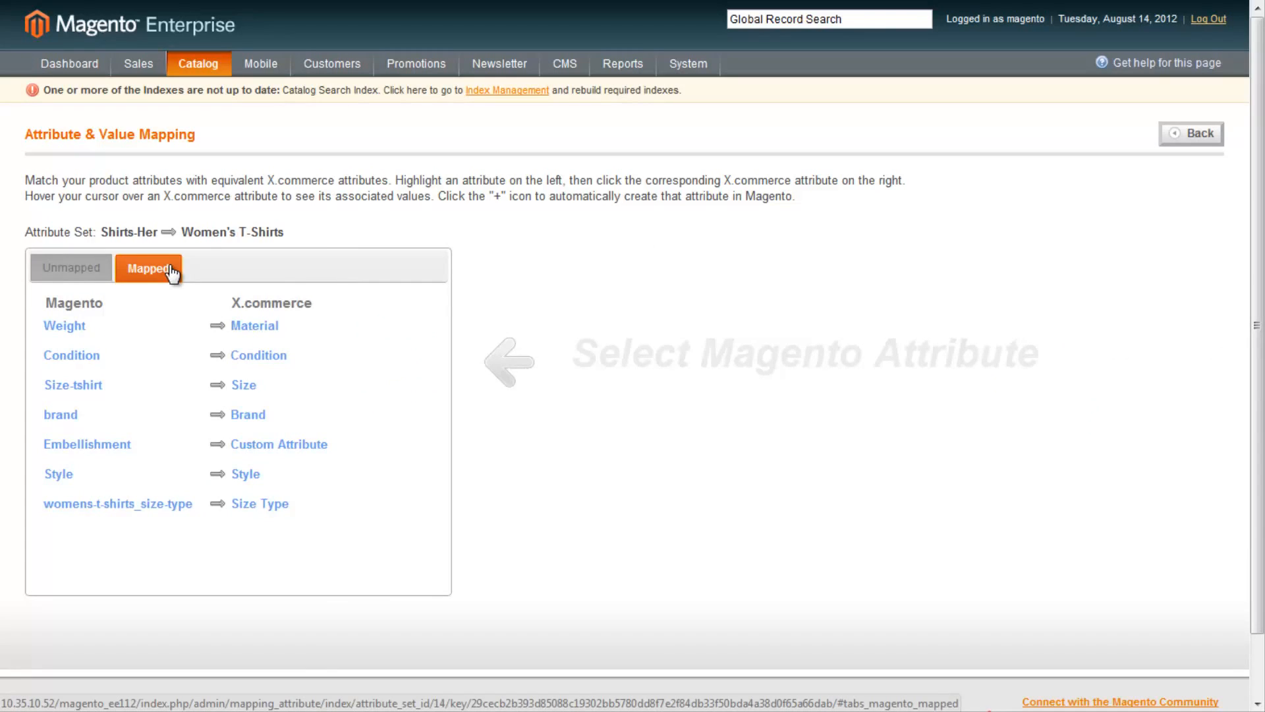
Remap the Condition value New to New without tags, update the mapping and reopen Condition to check its value mappings.
click(89, 359)
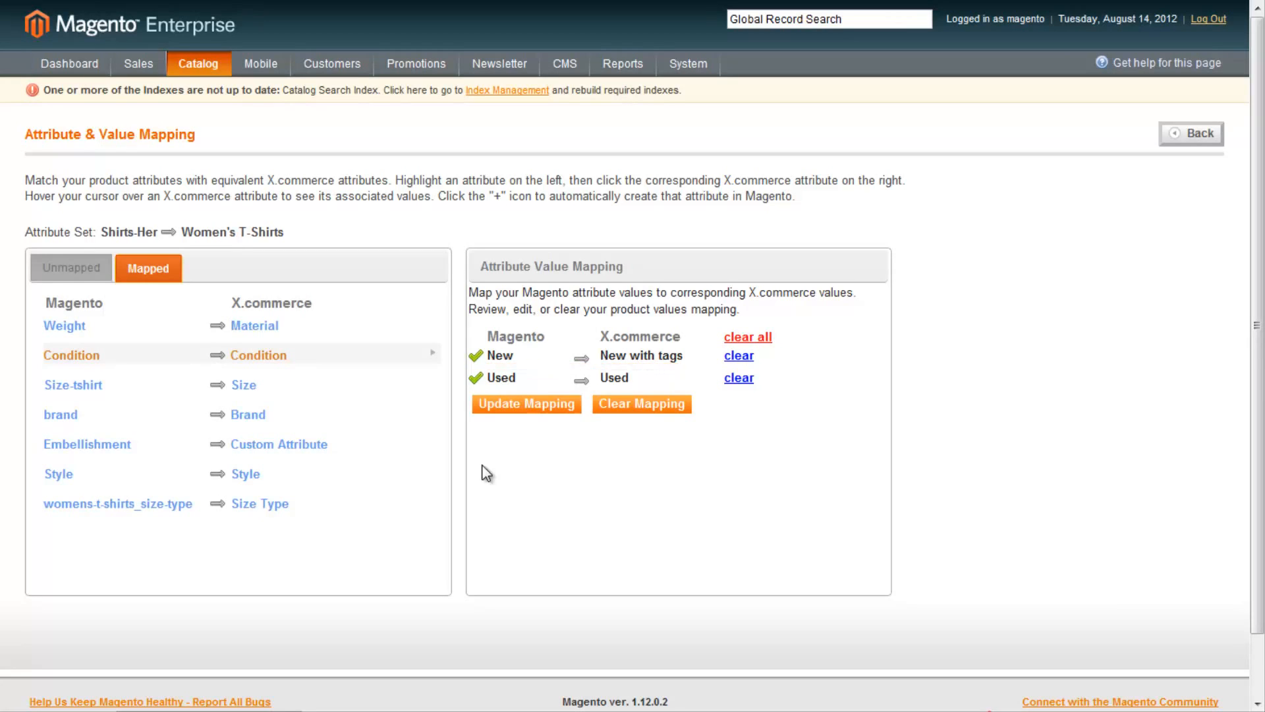
click(745, 356)
click(722, 357)
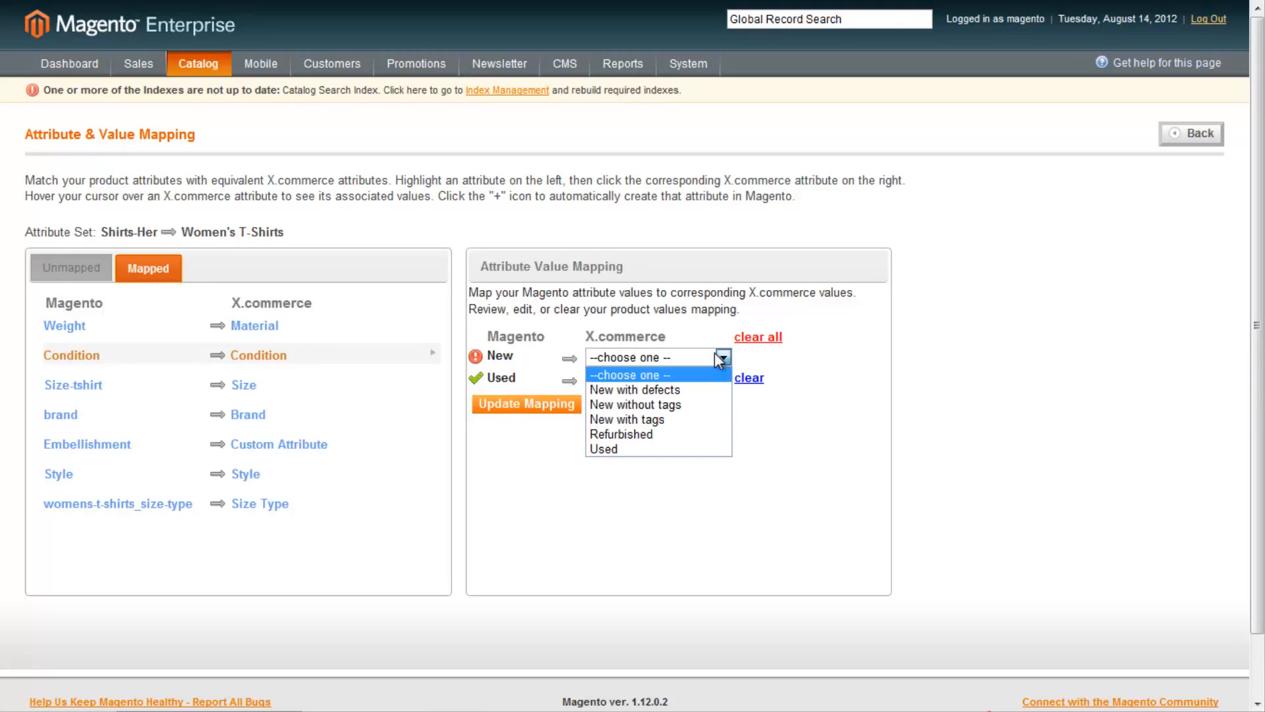
click(702, 406)
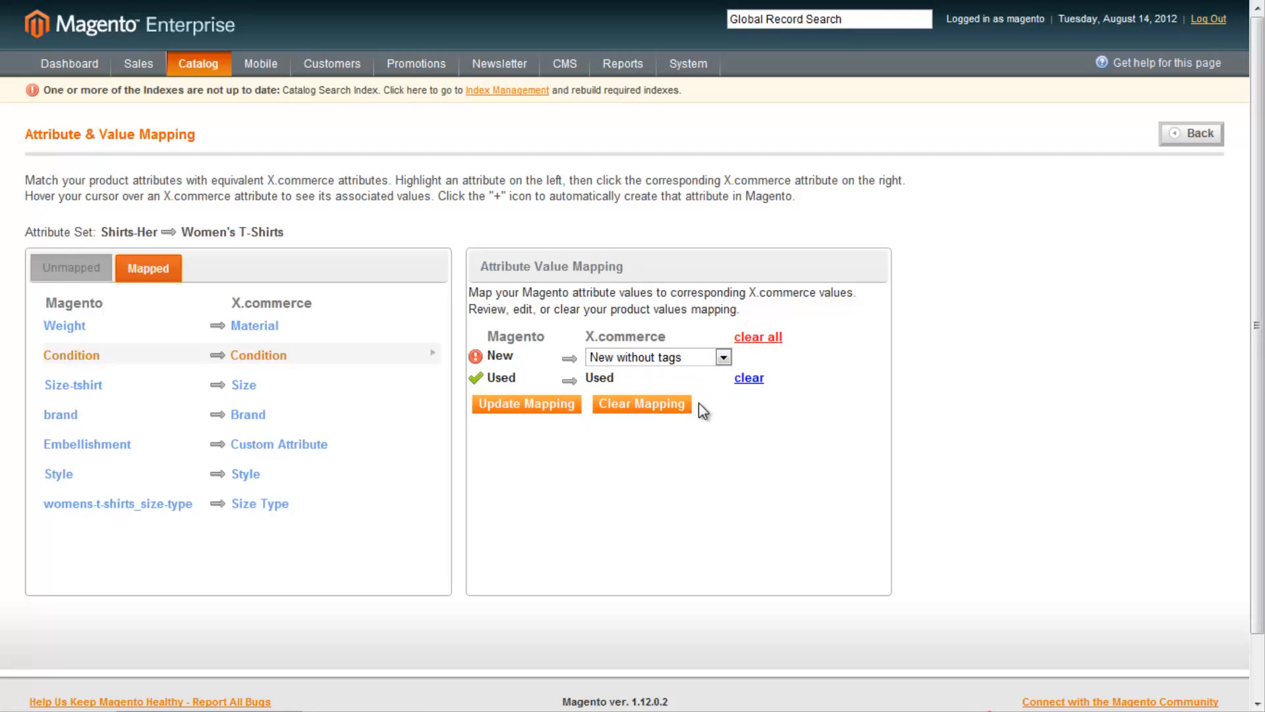
click(561, 412)
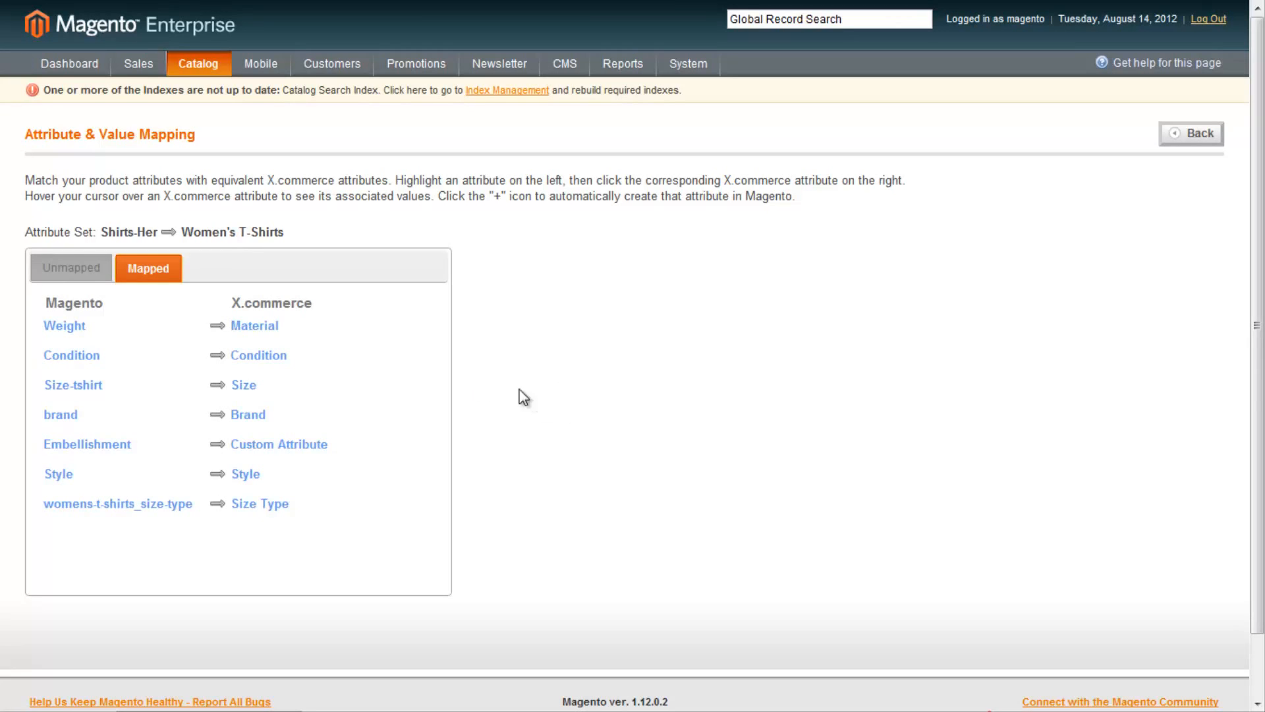
click(71, 359)
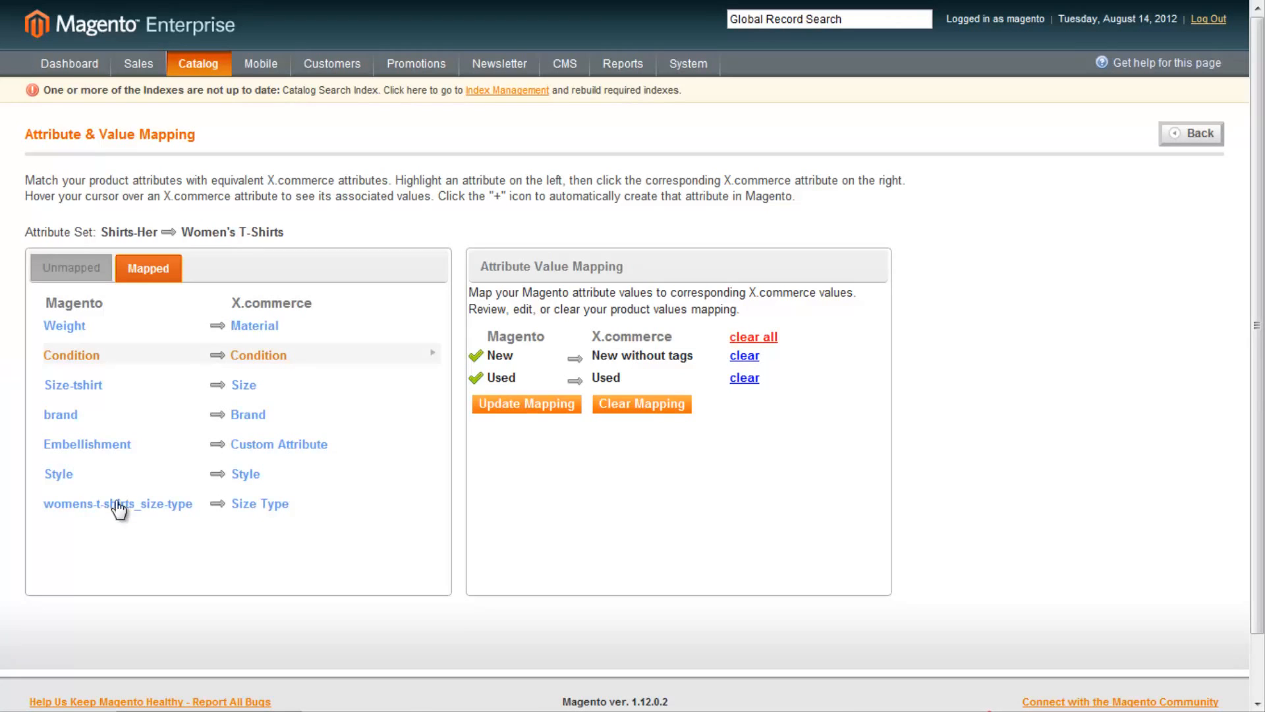
Clear the mapping of the Style attribute, confirm the removal and review the unmapped attributes.
click(68, 476)
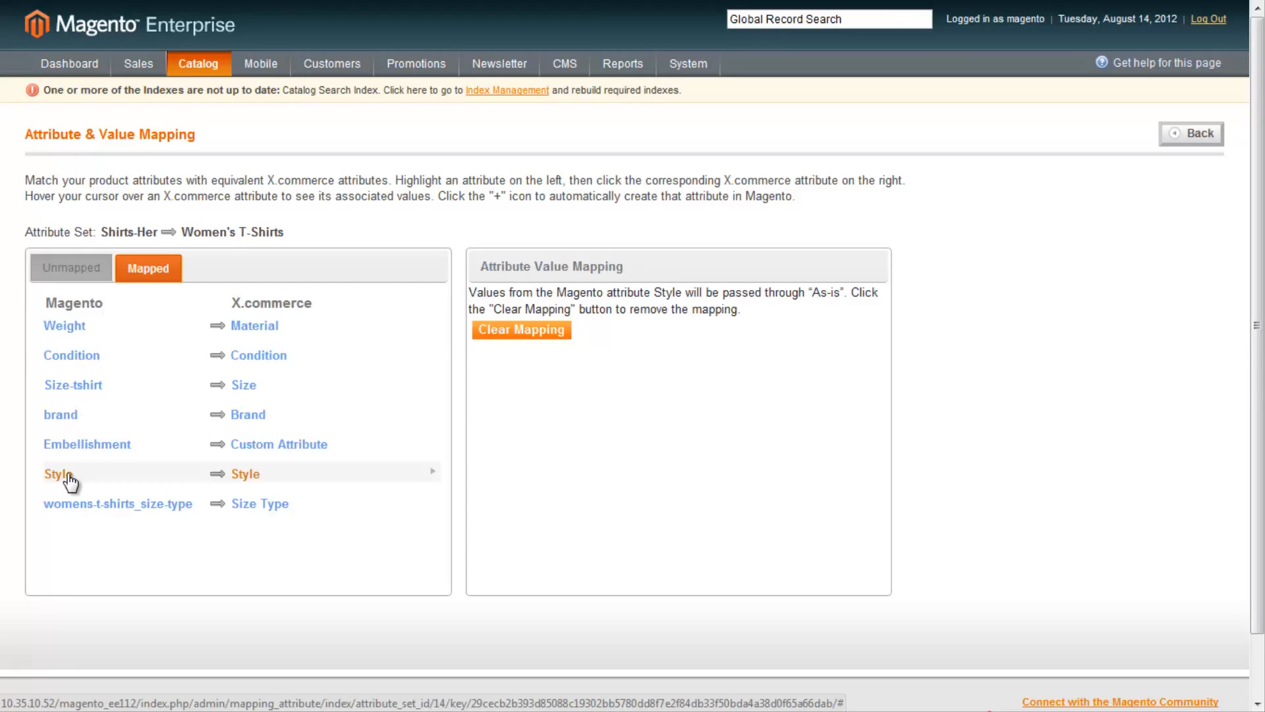
click(499, 329)
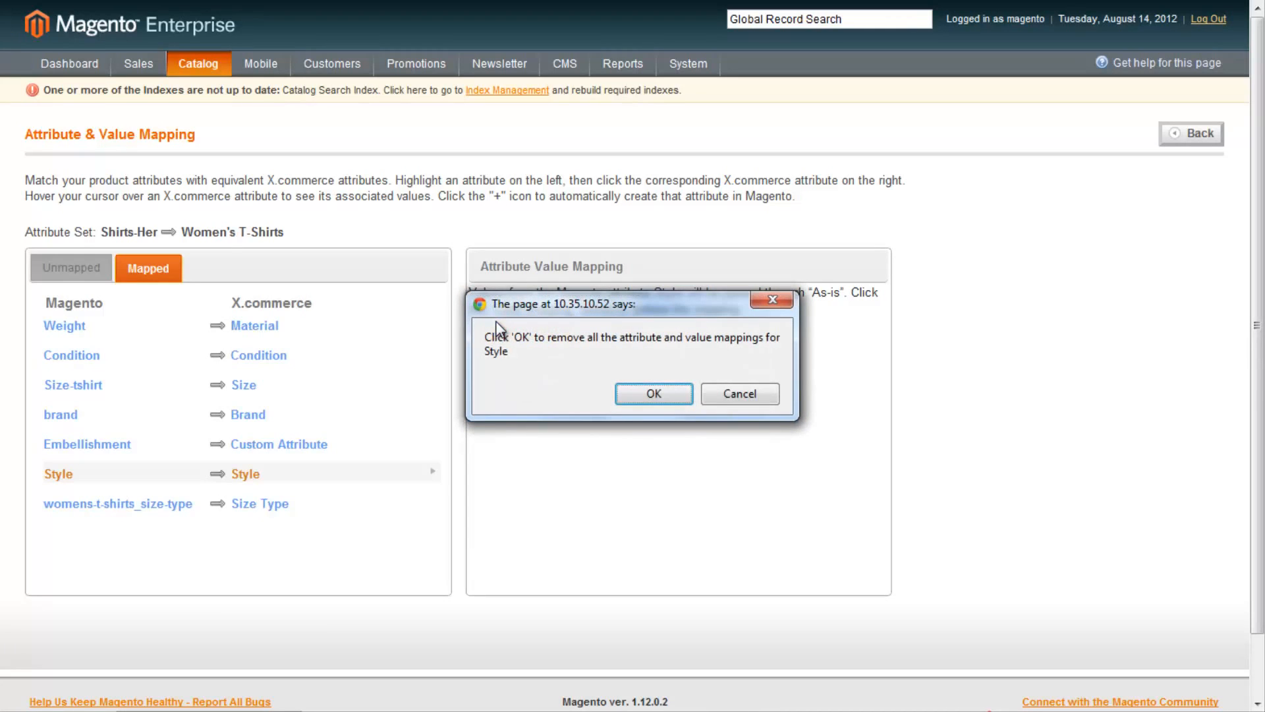
click(646, 398)
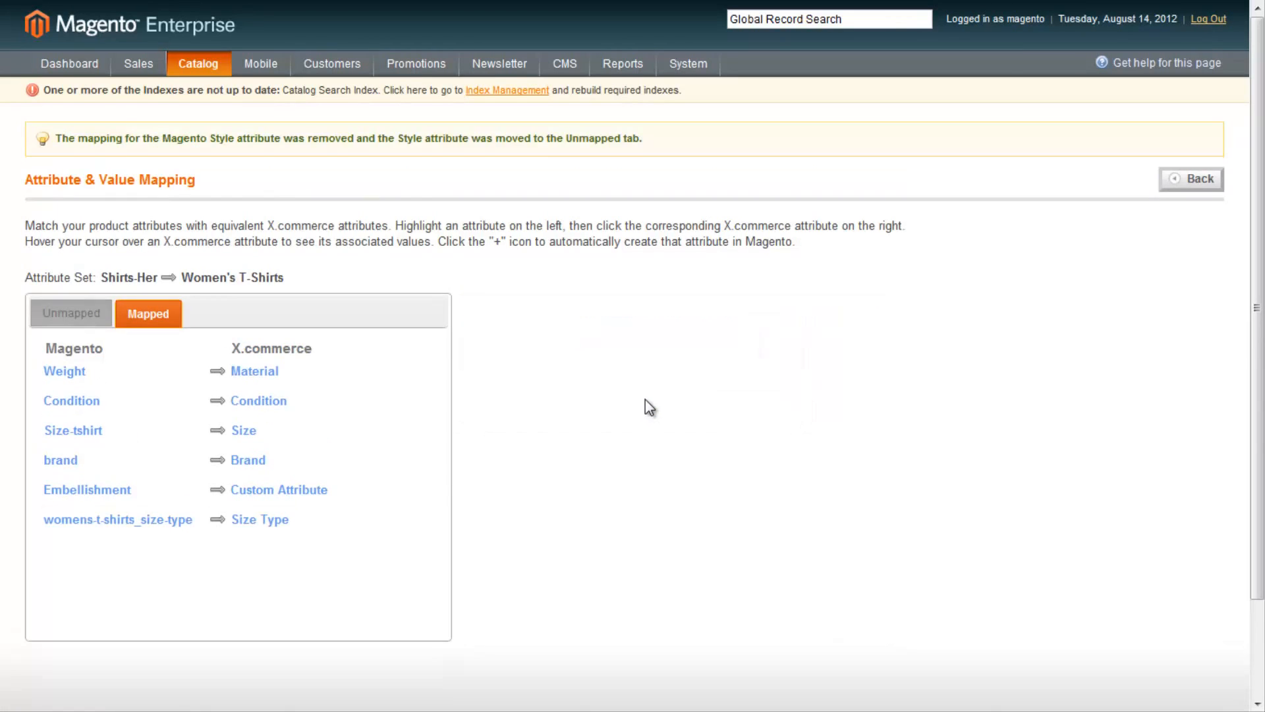
click(68, 316)
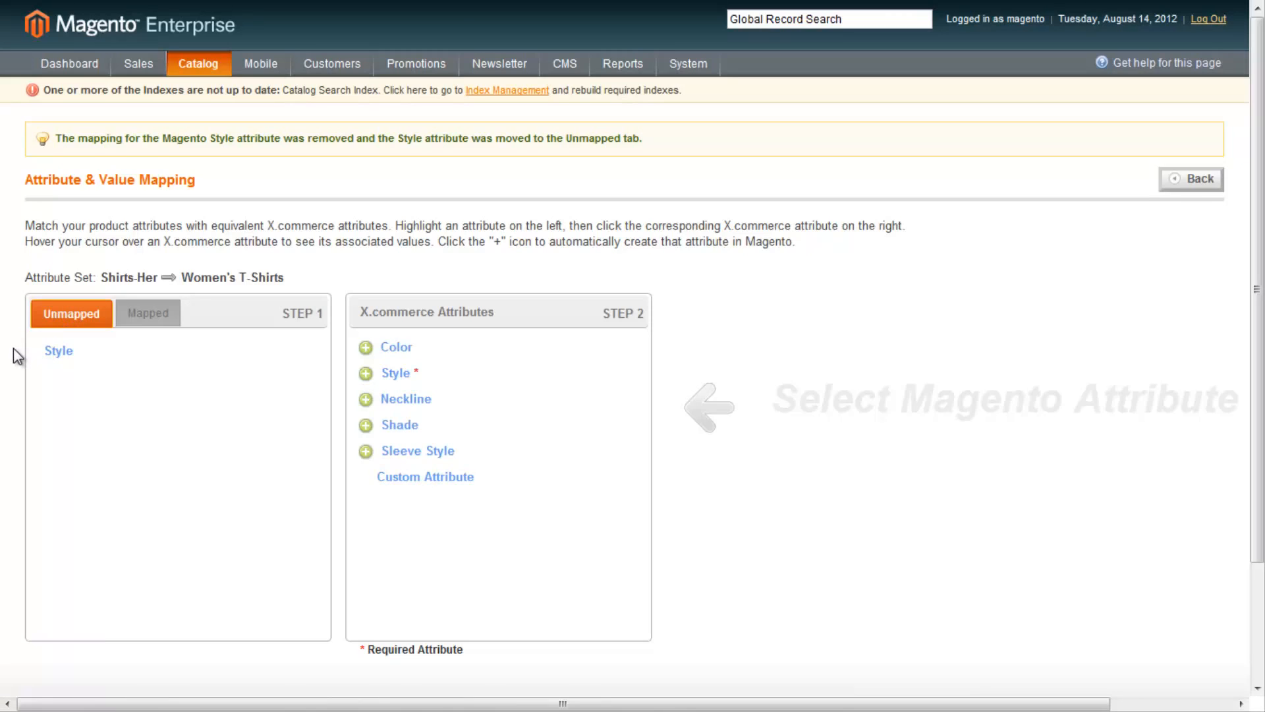
Return to the attribute mapping overview and clear all mappings of the Shirts-Her attribute set.
click(1188, 185)
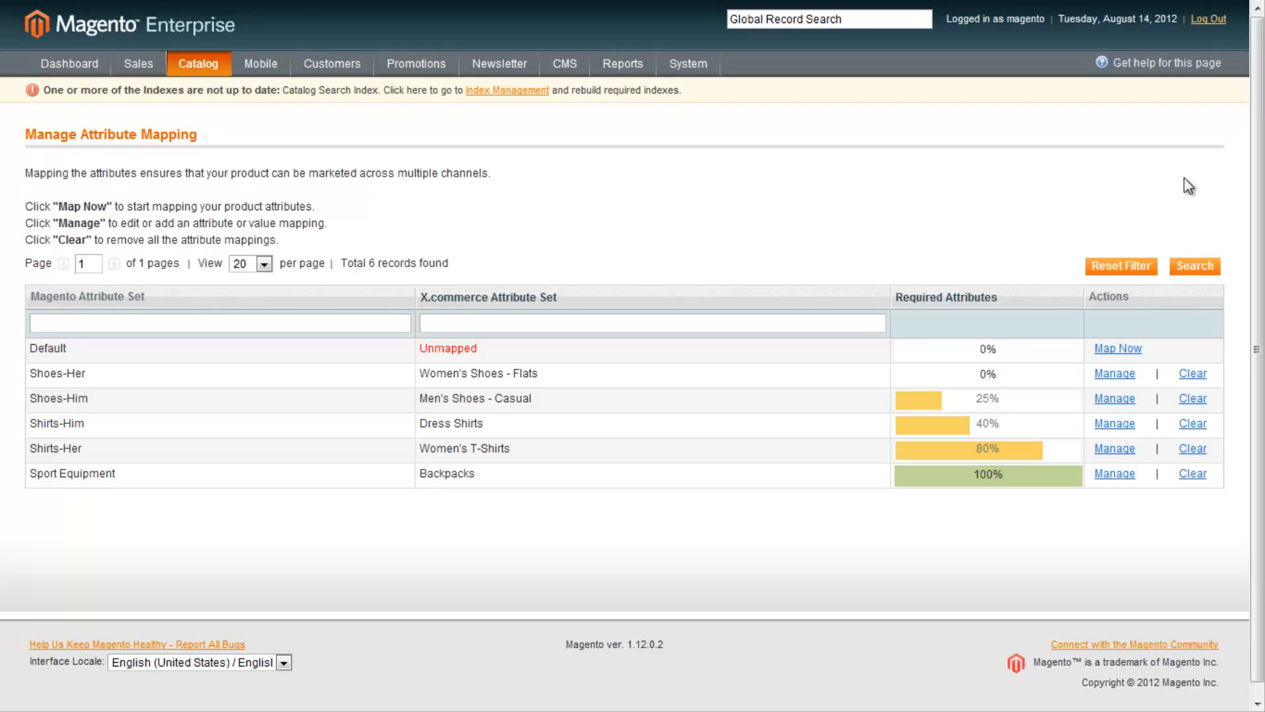
click(1193, 450)
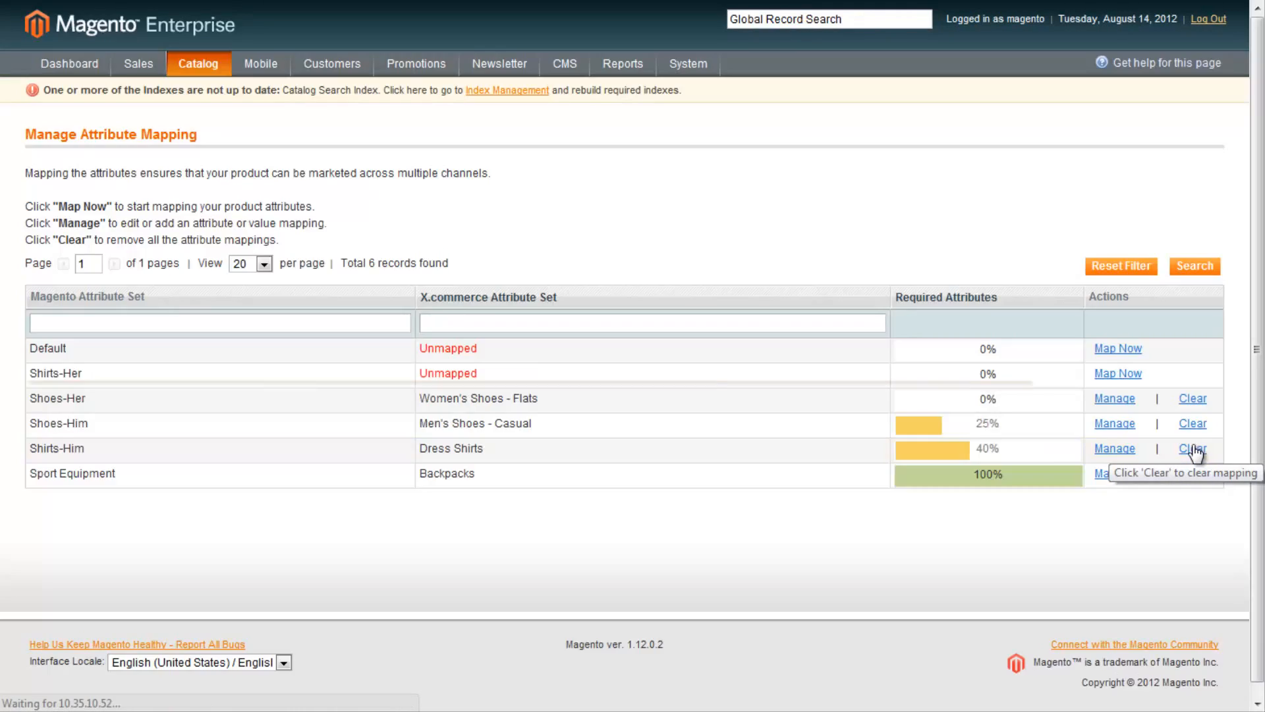